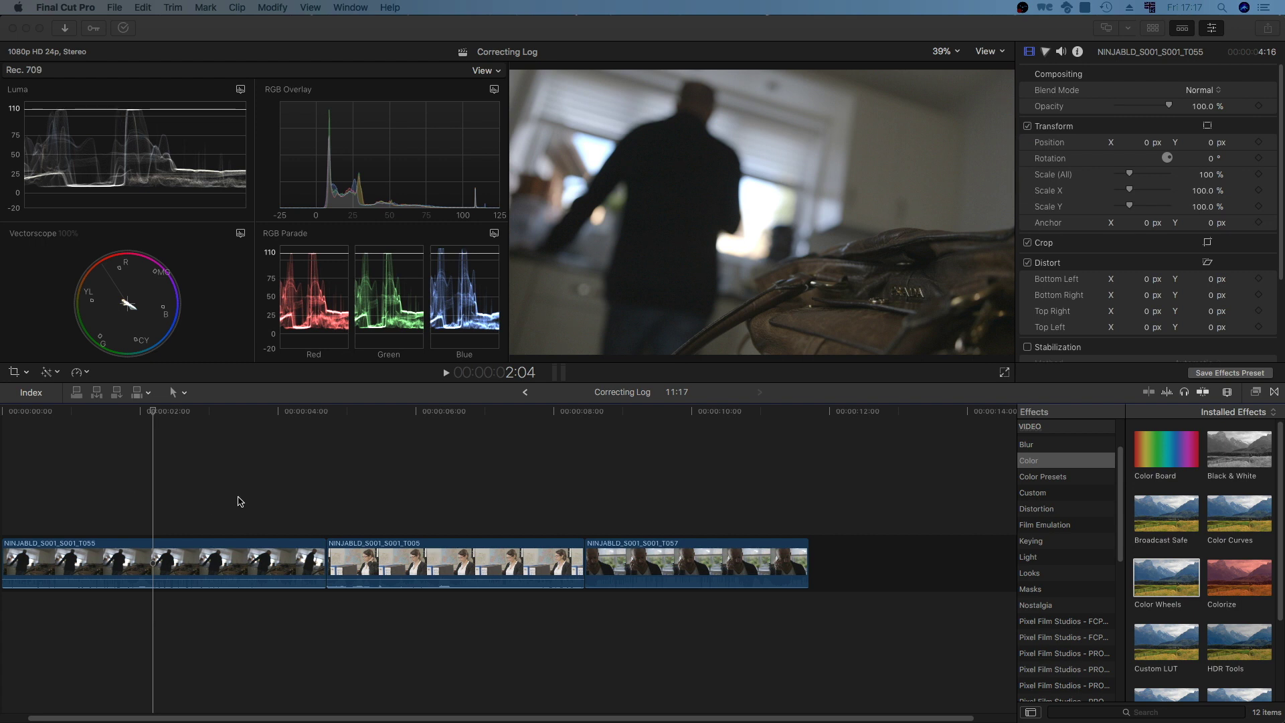
Switch the editing window to the Color & Effects workspace
left_click(303, 39)
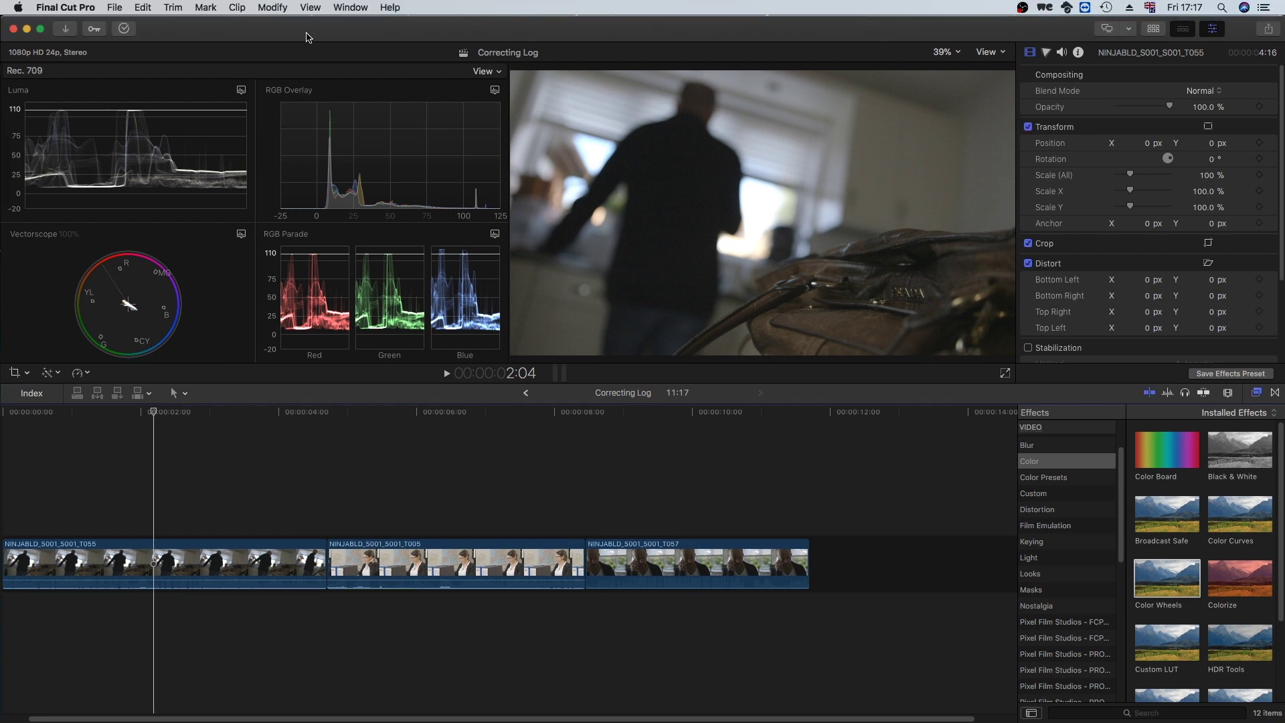
left_click_drag(306, 37, 310, 36)
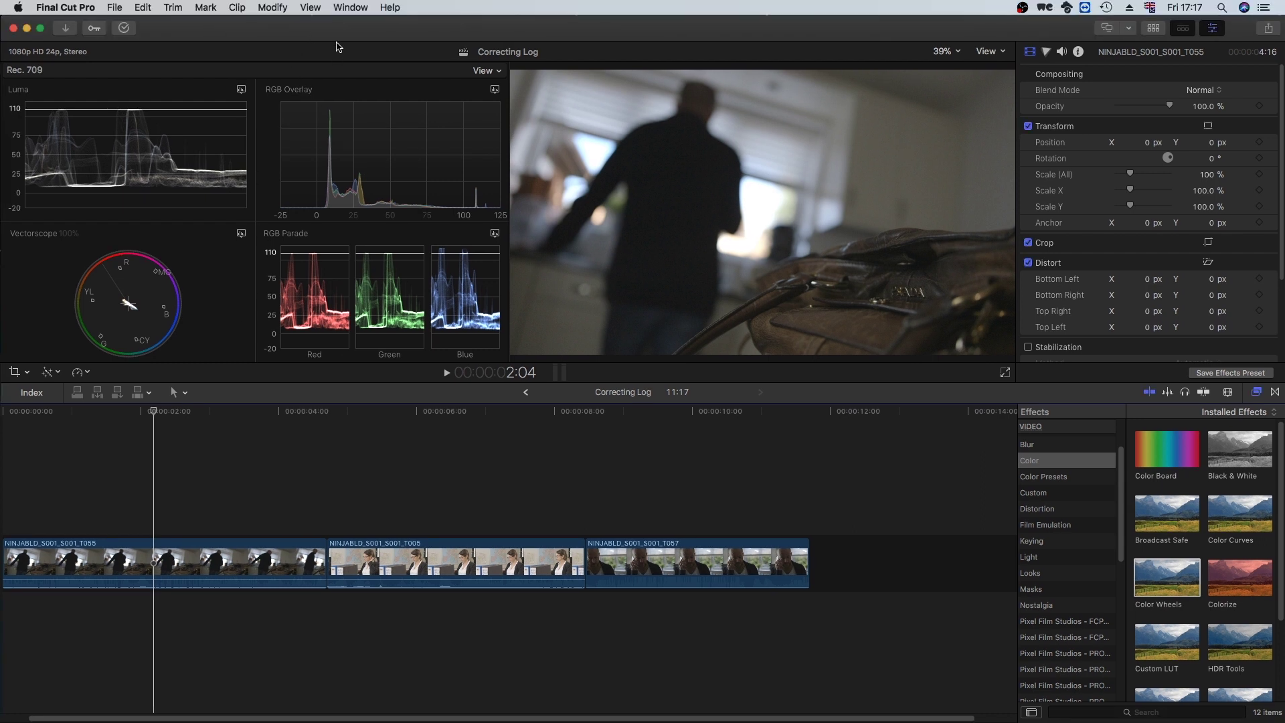
left_click(347, 6)
mouse_move(386, 115)
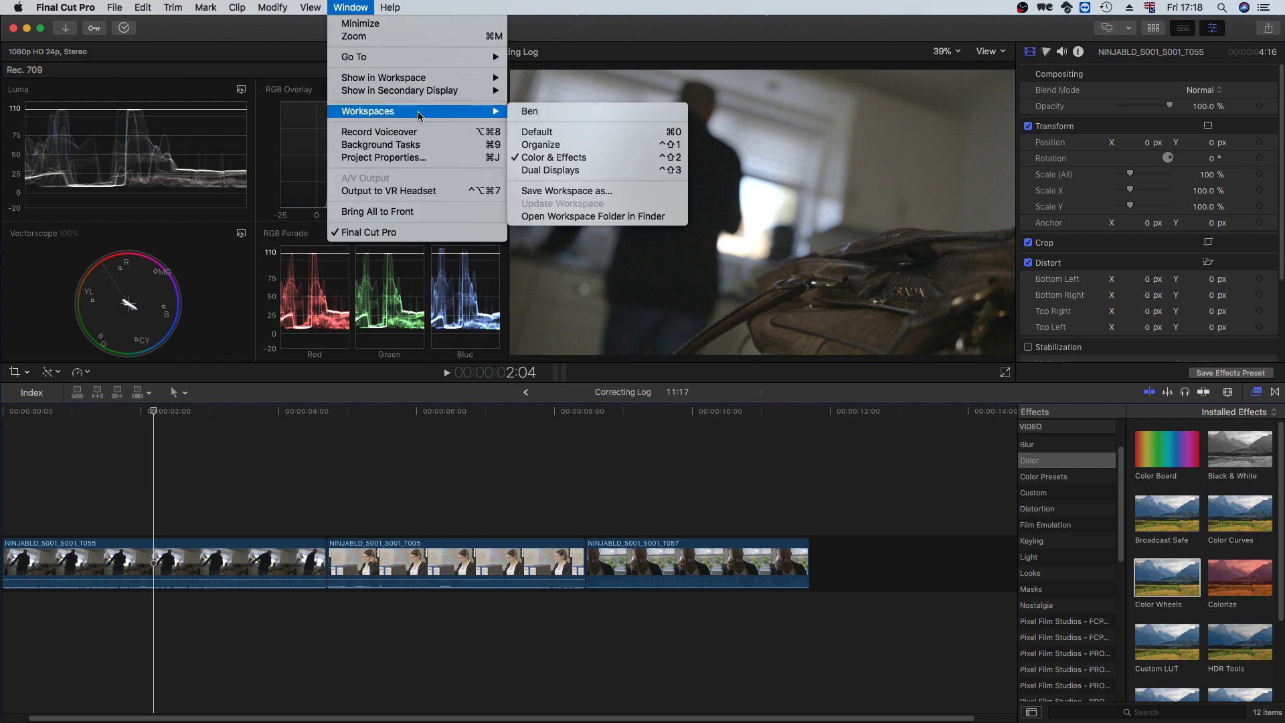
left_click(562, 157)
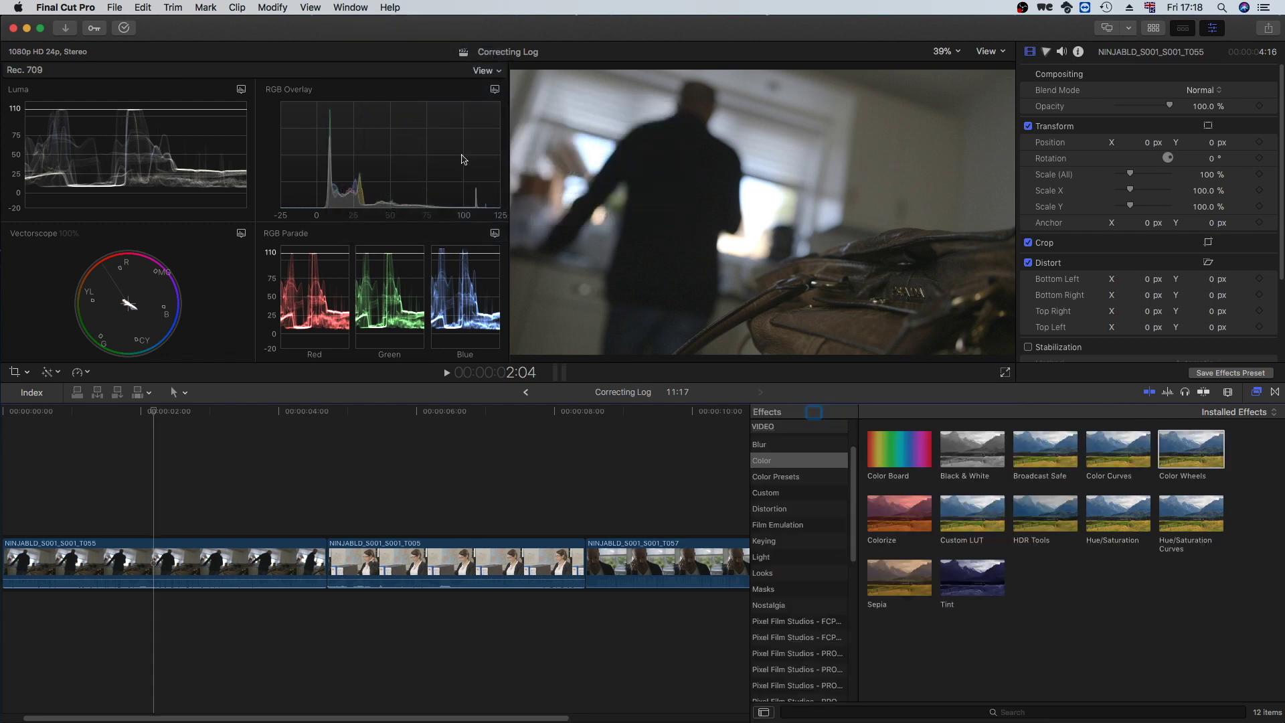
Change the scopes to a single-pane layout showing only a large RGB Parade
left_click(495, 89)
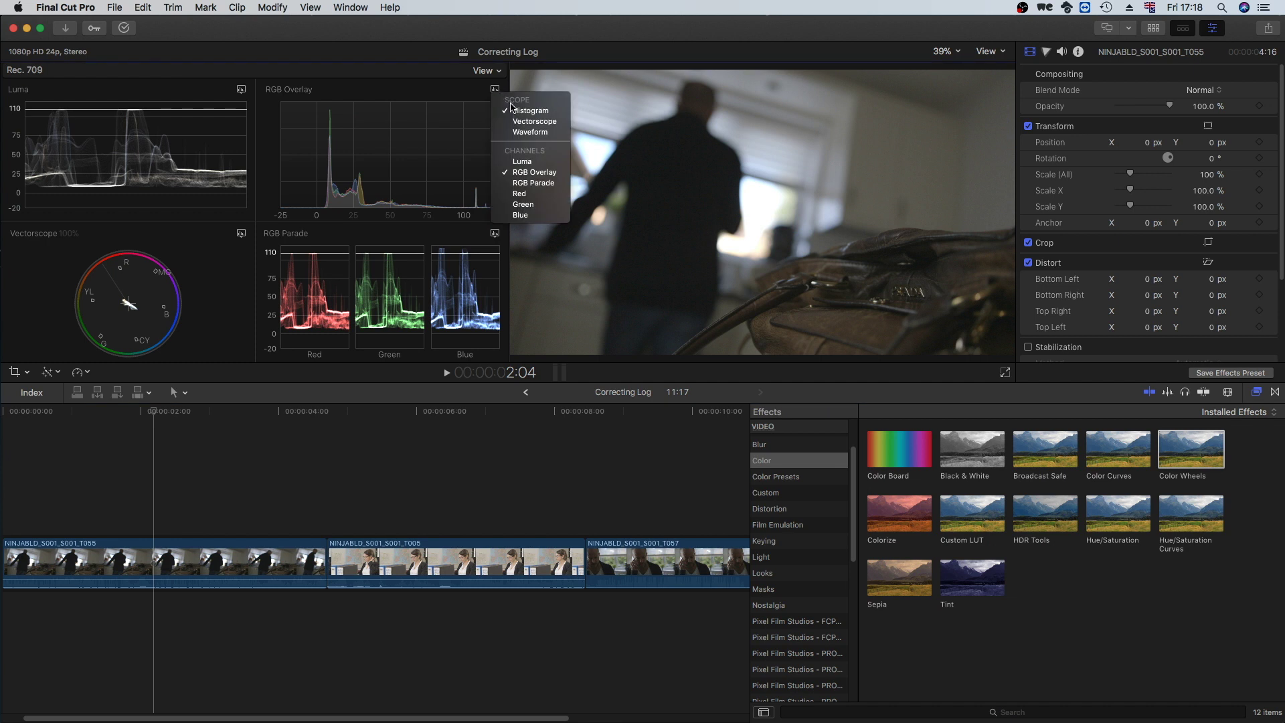
left_click(483, 93)
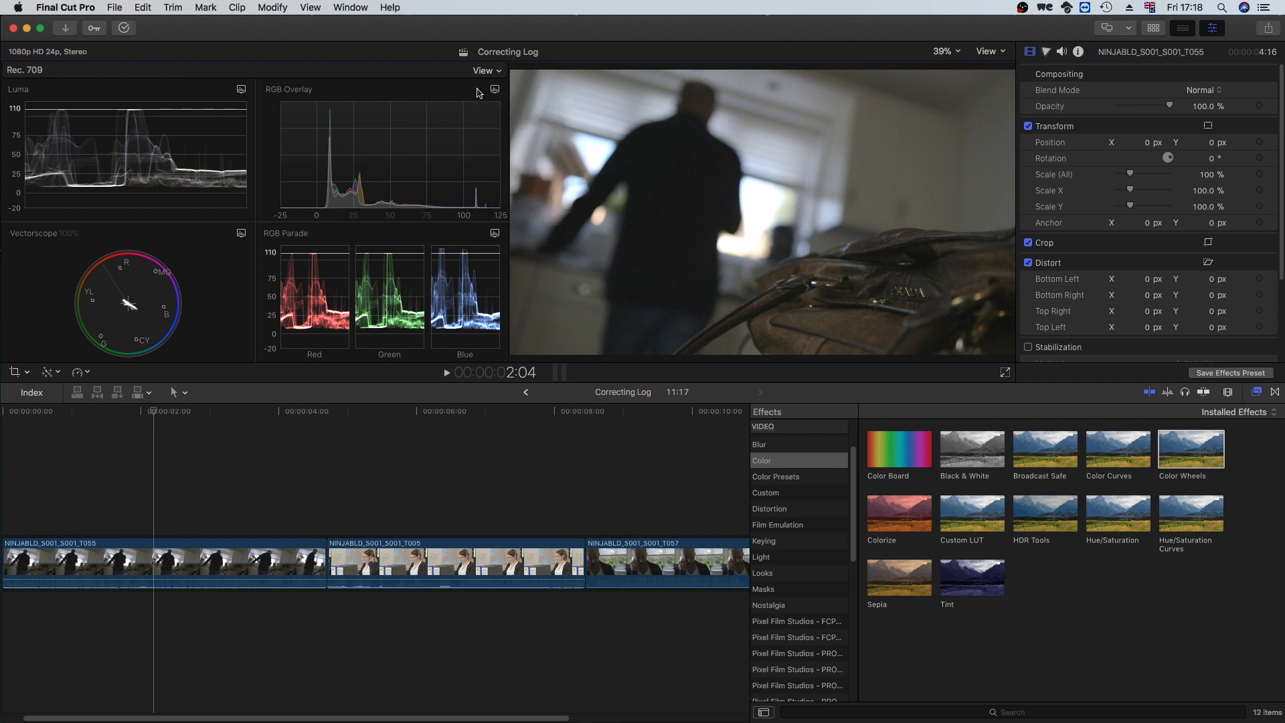
left_click(494, 91)
left_click(470, 88)
left_click(482, 72)
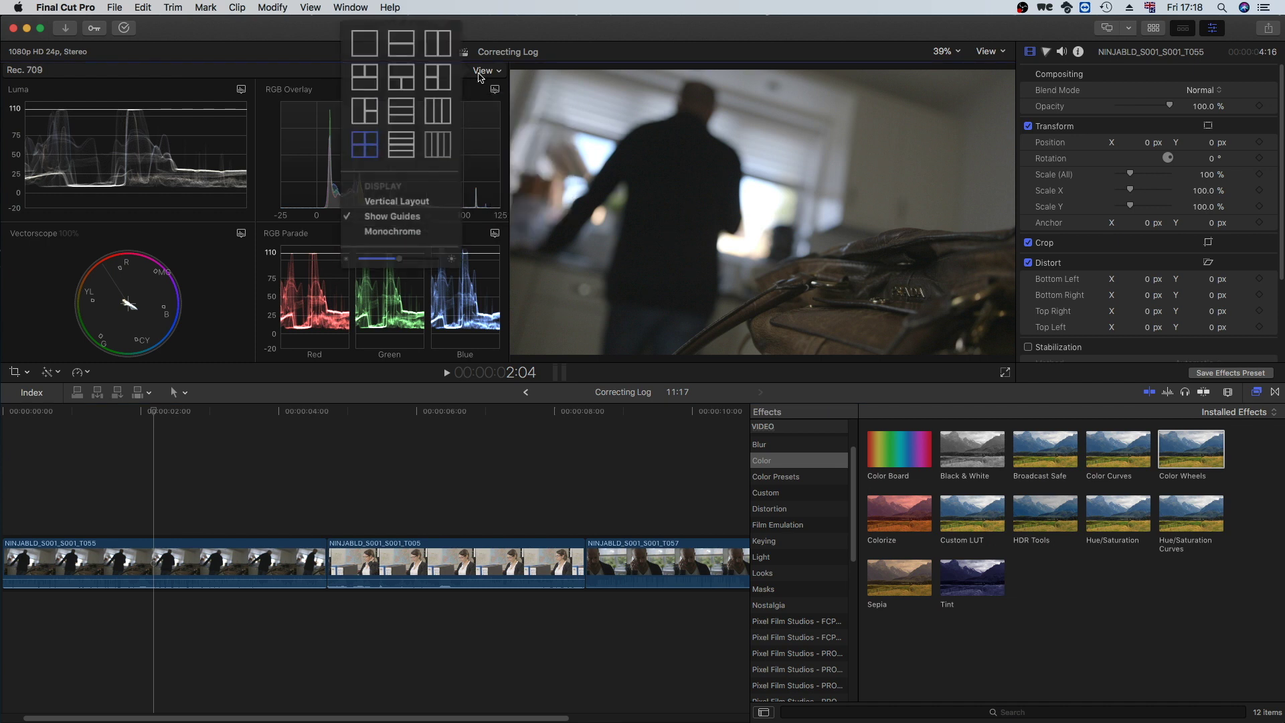
left_click(371, 48)
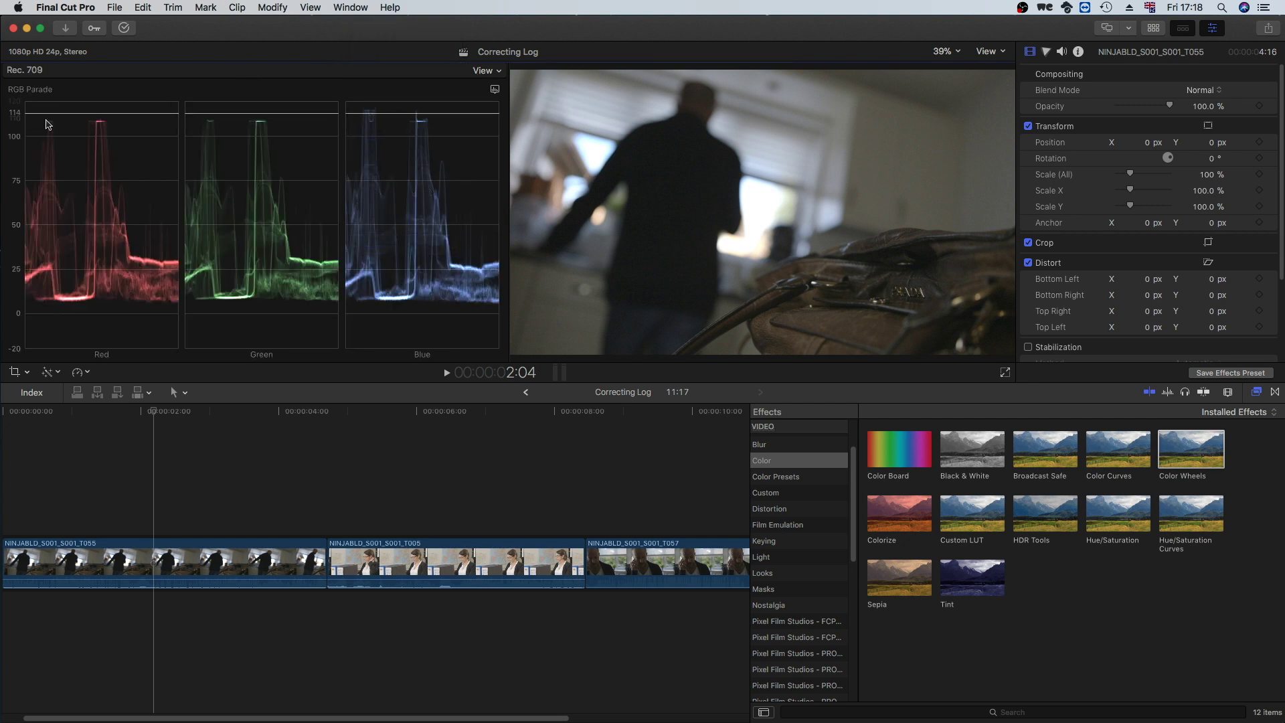
Move the scope guide line to 80, widen the timeline, and select clip NINJABLD_S001_S001_T055
left_click_drag(234, 120, 417, 175)
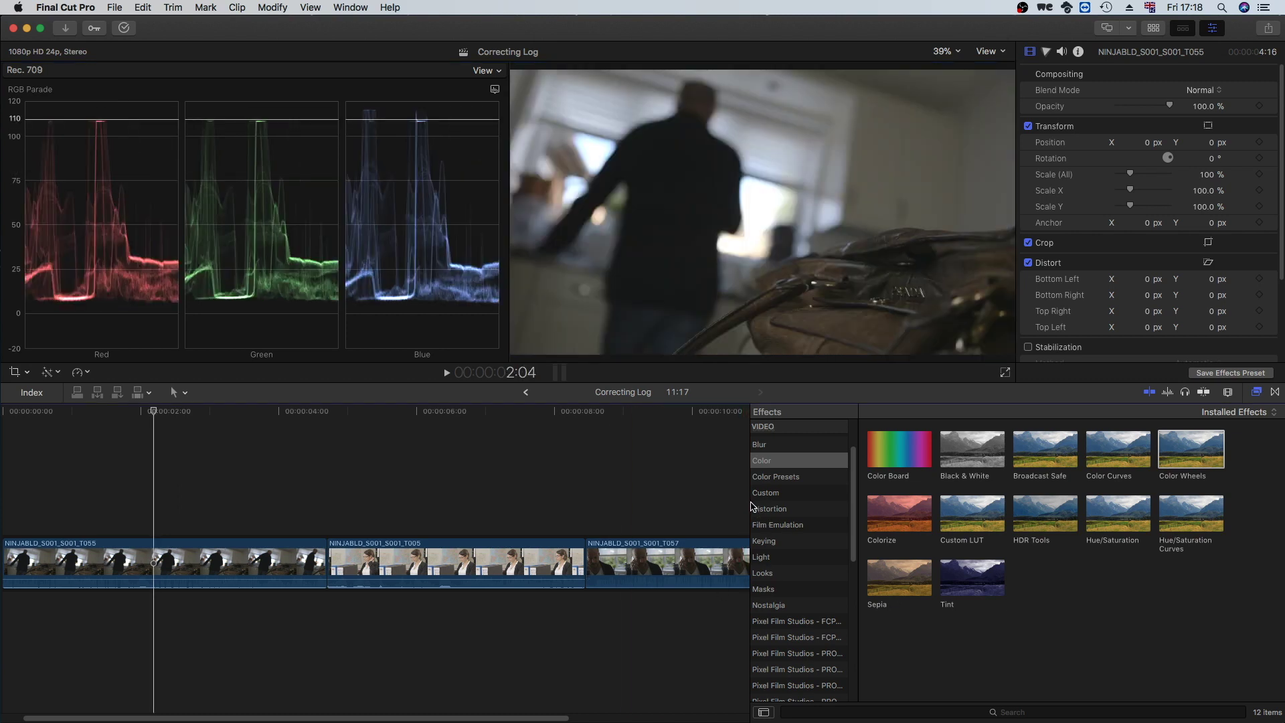
left_click_drag(751, 507, 1105, 496)
left_click(178, 557)
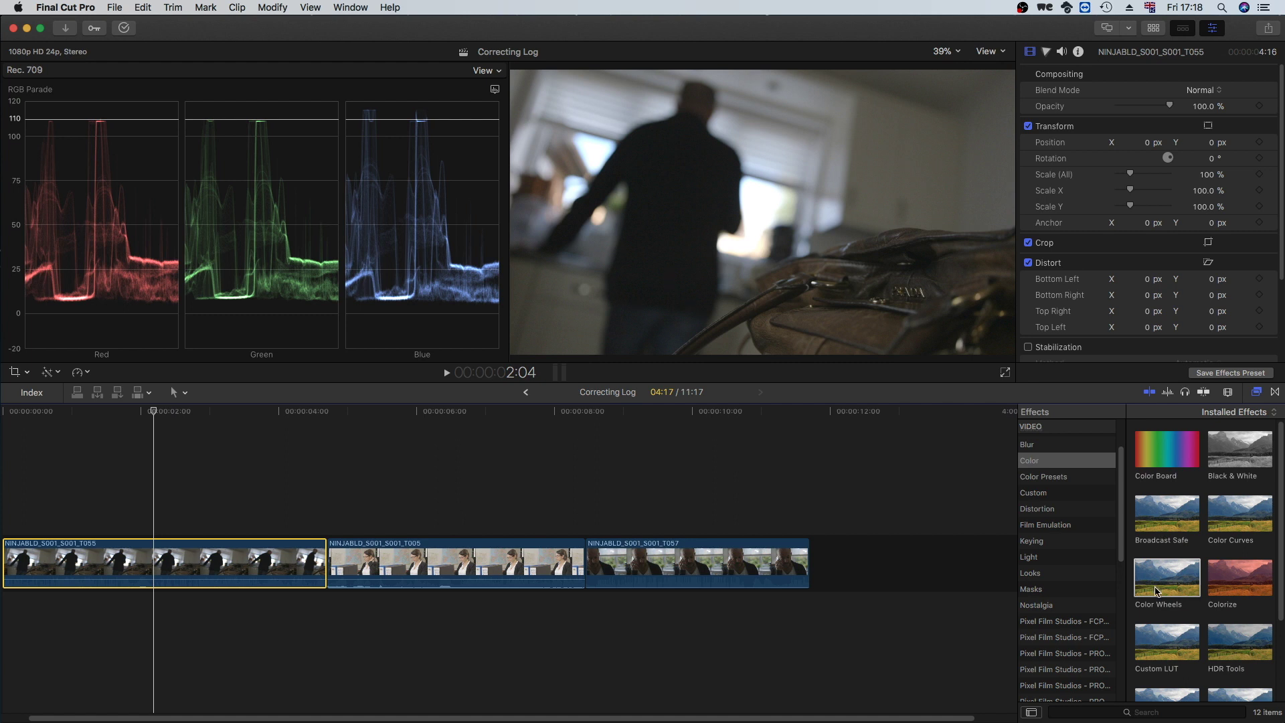
Drop Color Wheels onto clip NINJABLD_S001_S001_T055 and display its Color Wheels 1 controls
left_click_drag(1158, 589, 56, 561)
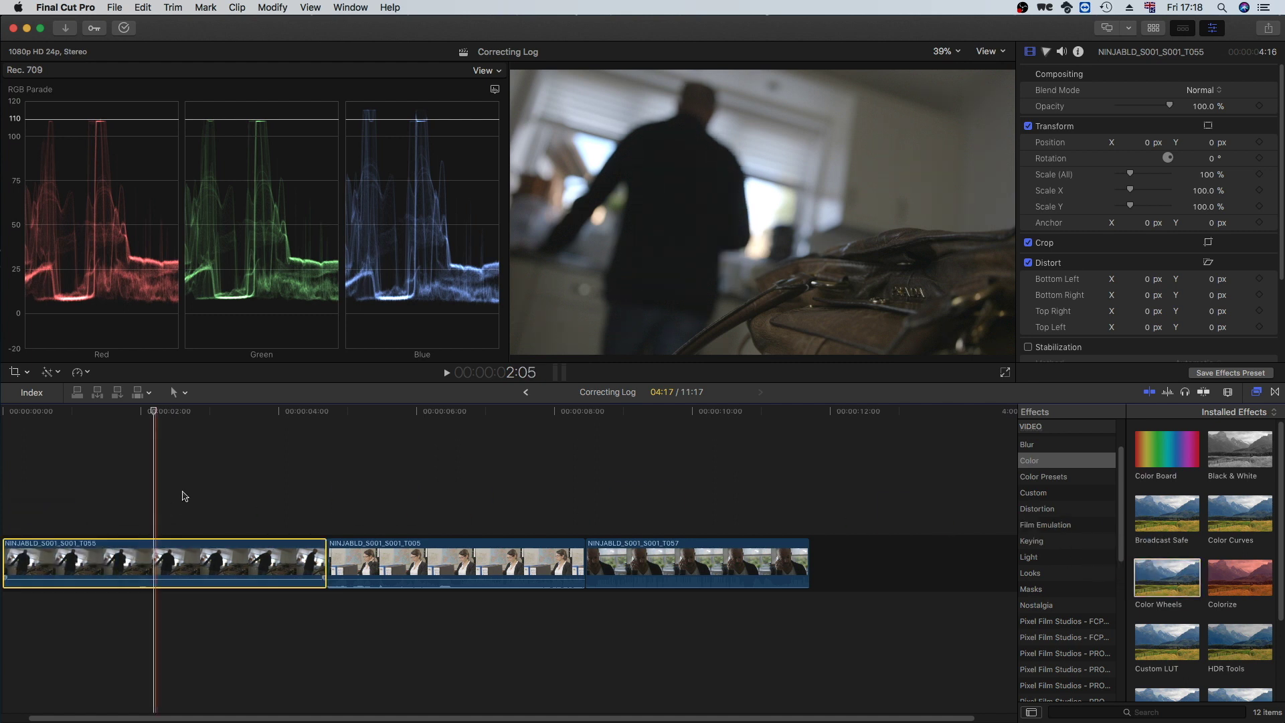
left_click(192, 561)
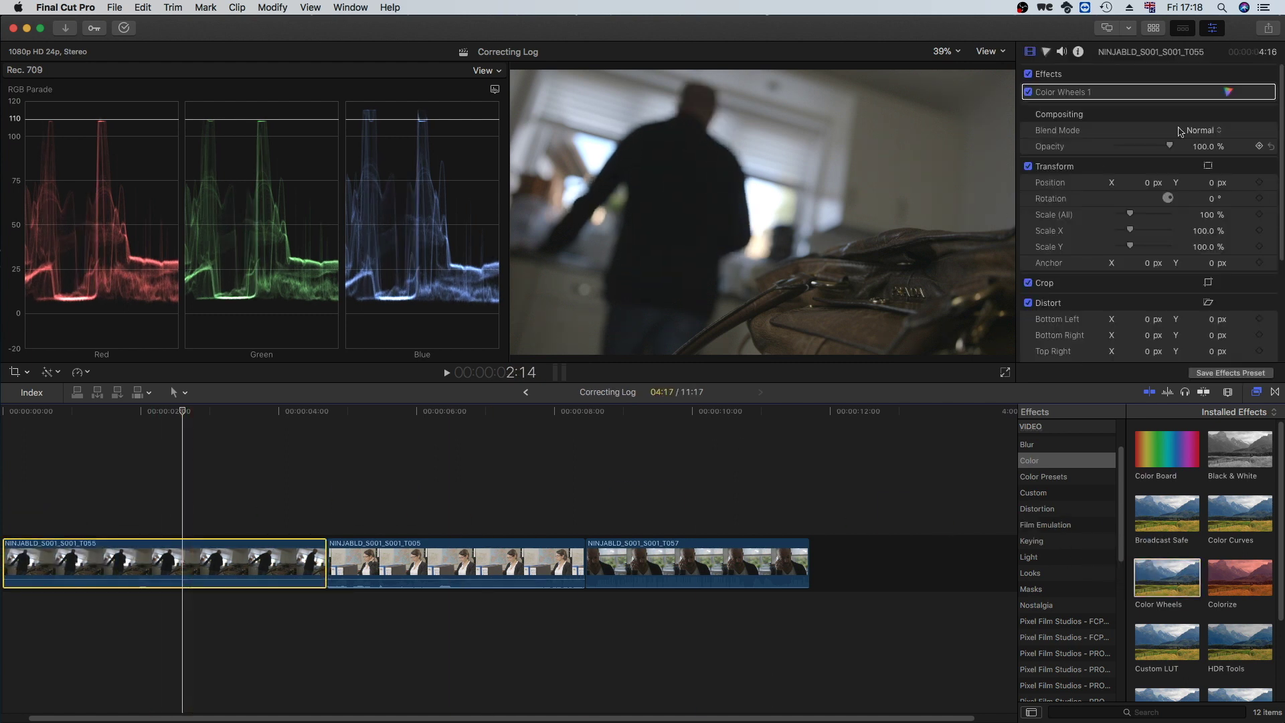
left_click(1230, 94)
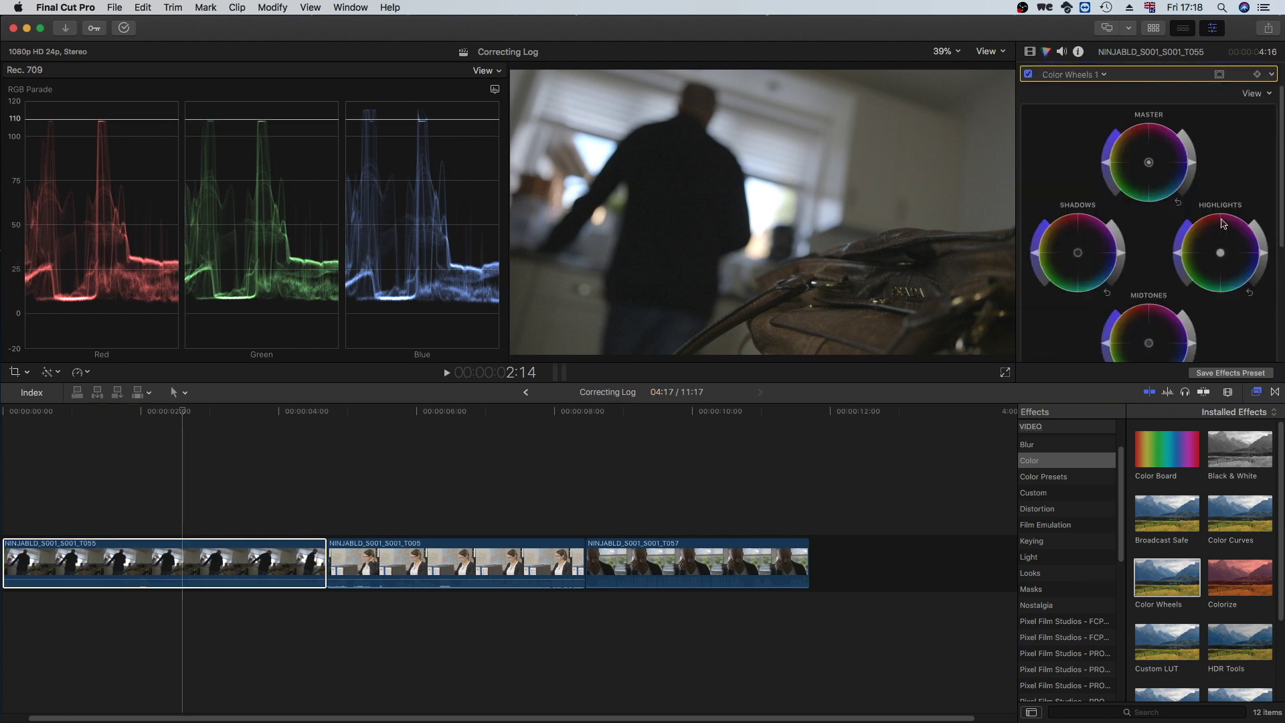
Nudge Master brightness down, set the scope guide to 110, and pull Highlights brightness down
scroll(1123, 220, "down", 2)
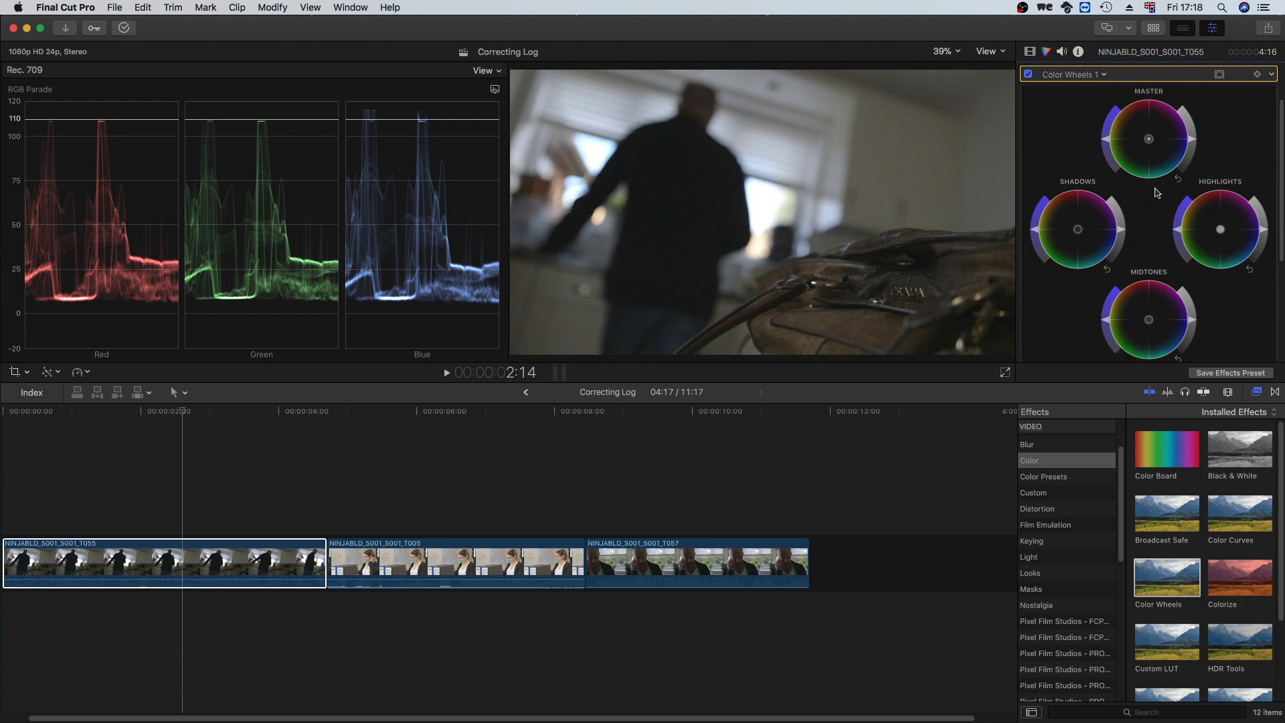
left_click_drag(1191, 142, 1195, 145)
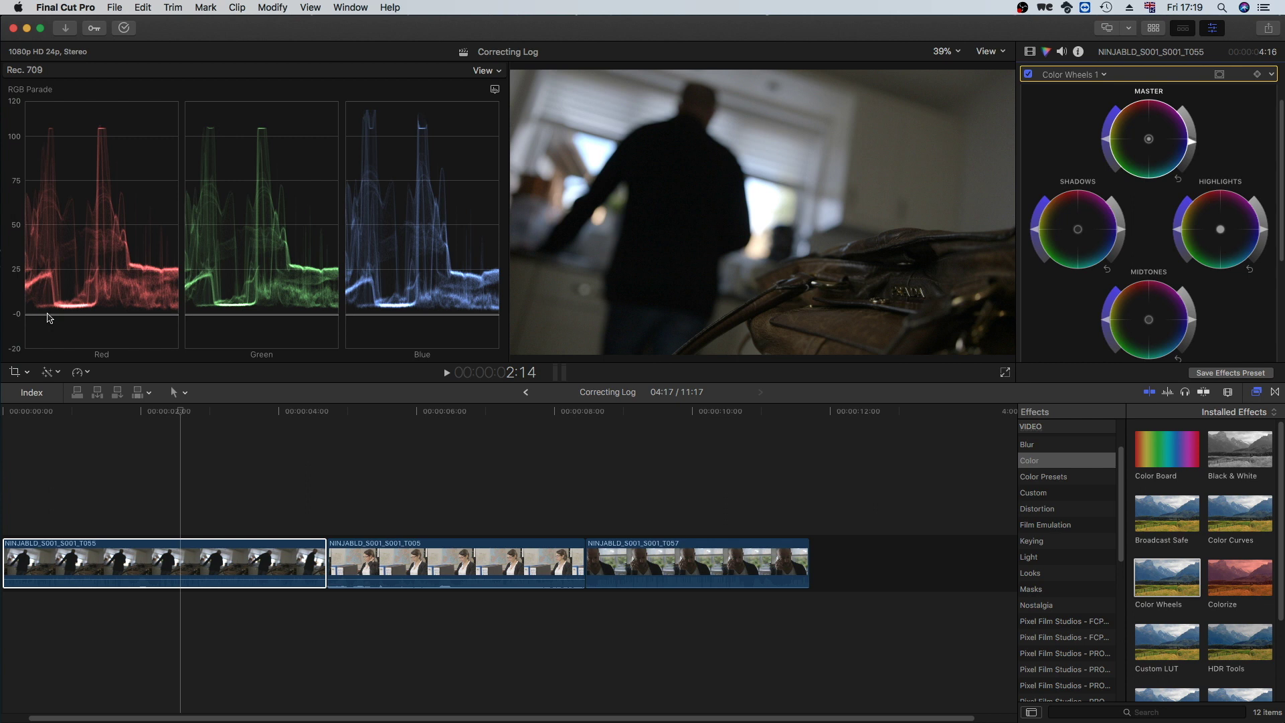
left_click_drag(48, 314, 37, 134)
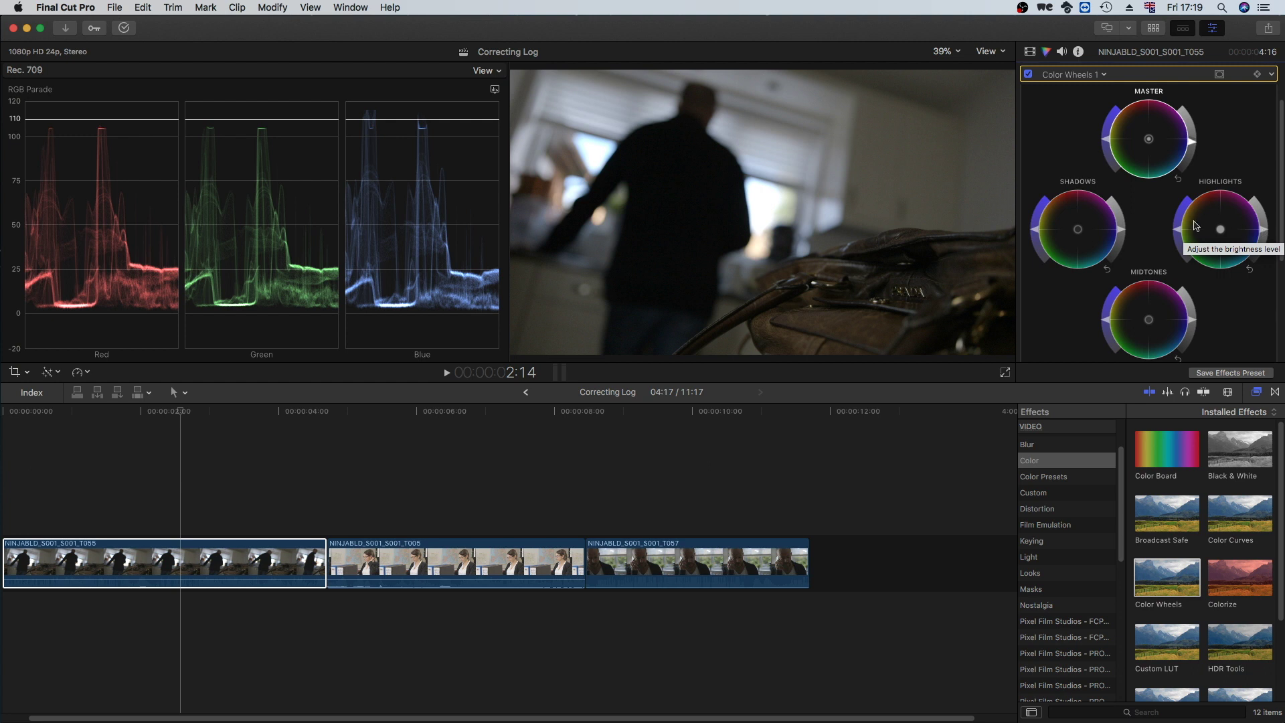
mouse_move(1267, 235)
left_mouse_down()
mouse_move(1270, 256)
mouse_move(1266, 239)
left_mouse_up()
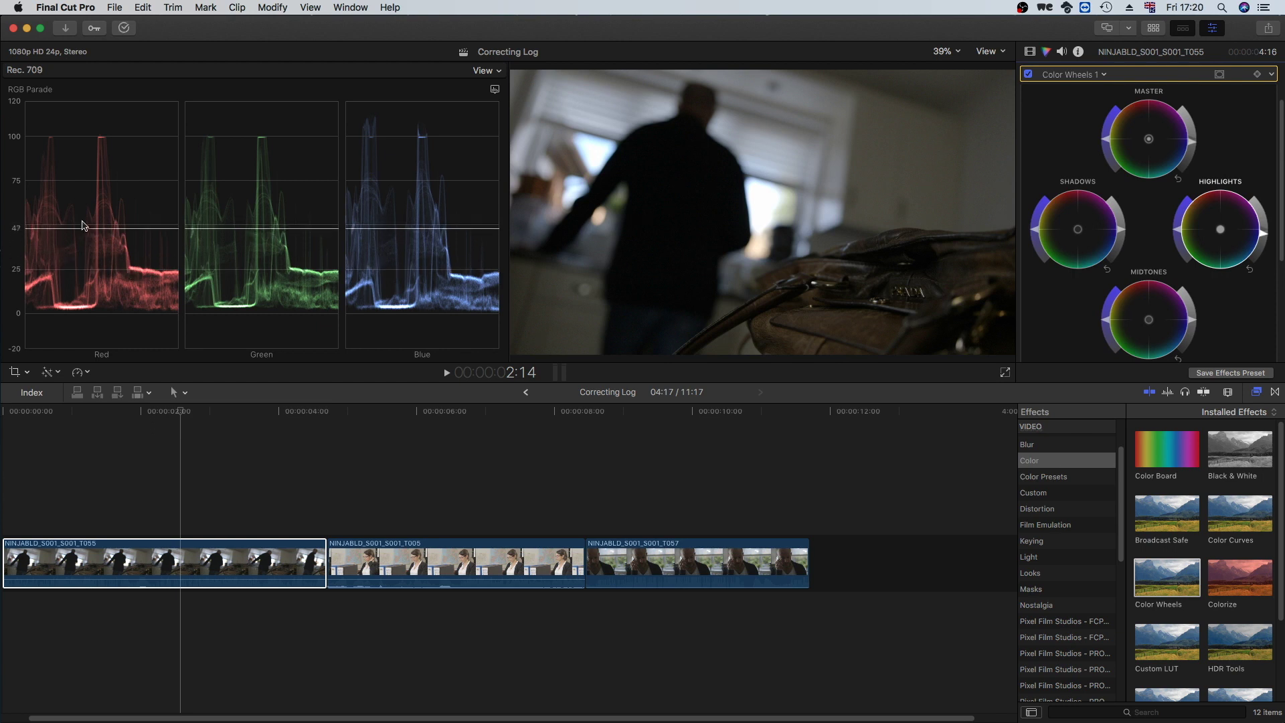
Raise Midtones brightness slightly, lower Highlights a bit more, and drag Shadows brightness down
scroll(1165, 297, "down", 2)
left_click_drag(1195, 283, 1195, 276)
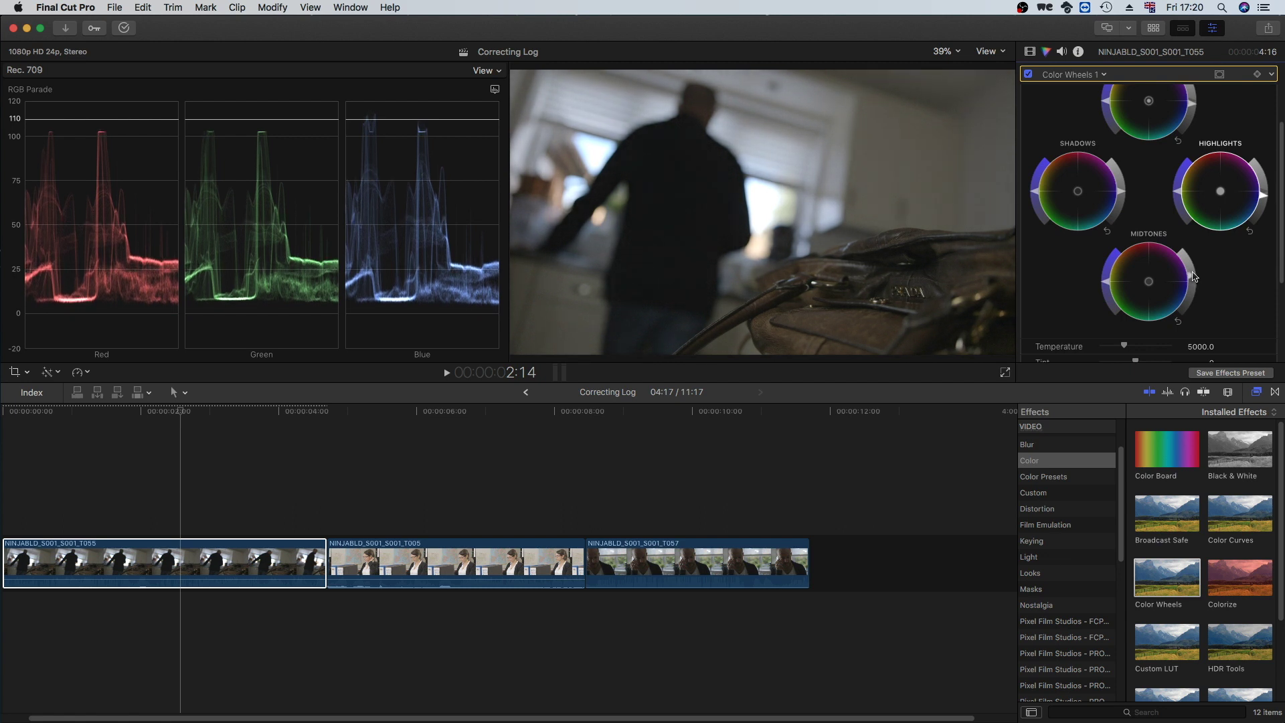
scroll(1108, 205, "down", 1)
scroll(1109, 205, "up", 3)
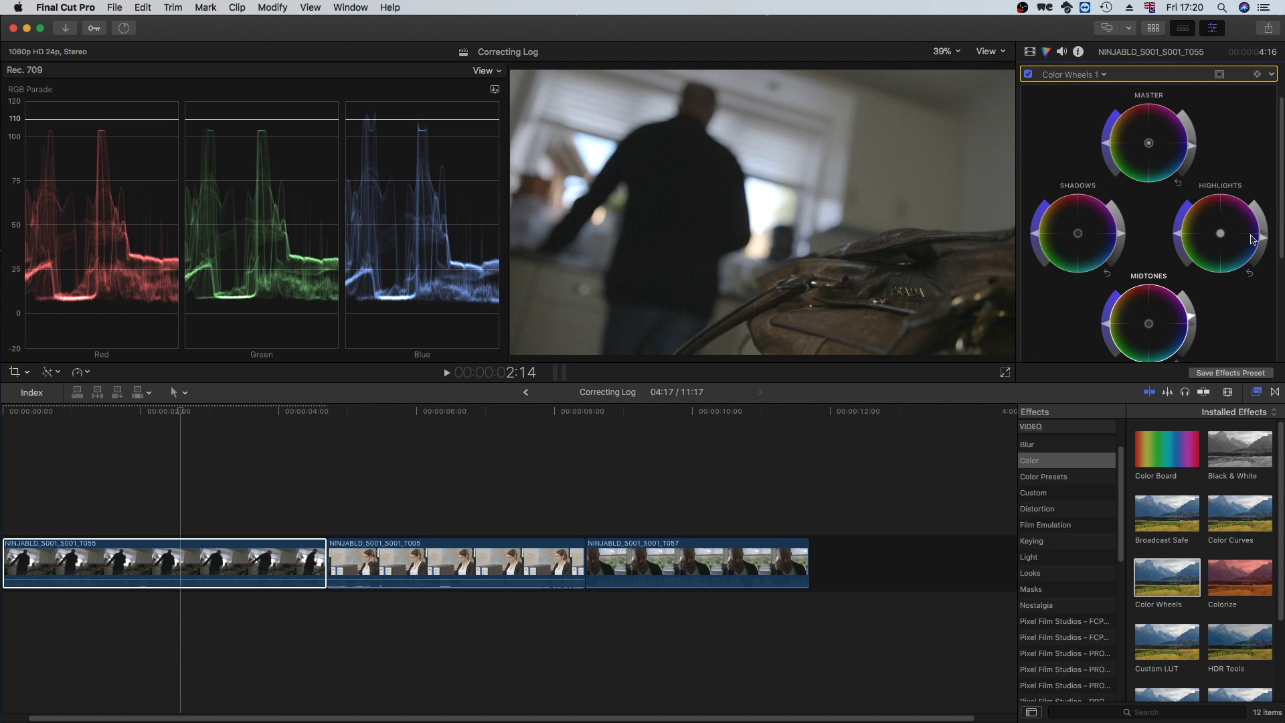
left_click_drag(1266, 242, 1266, 245)
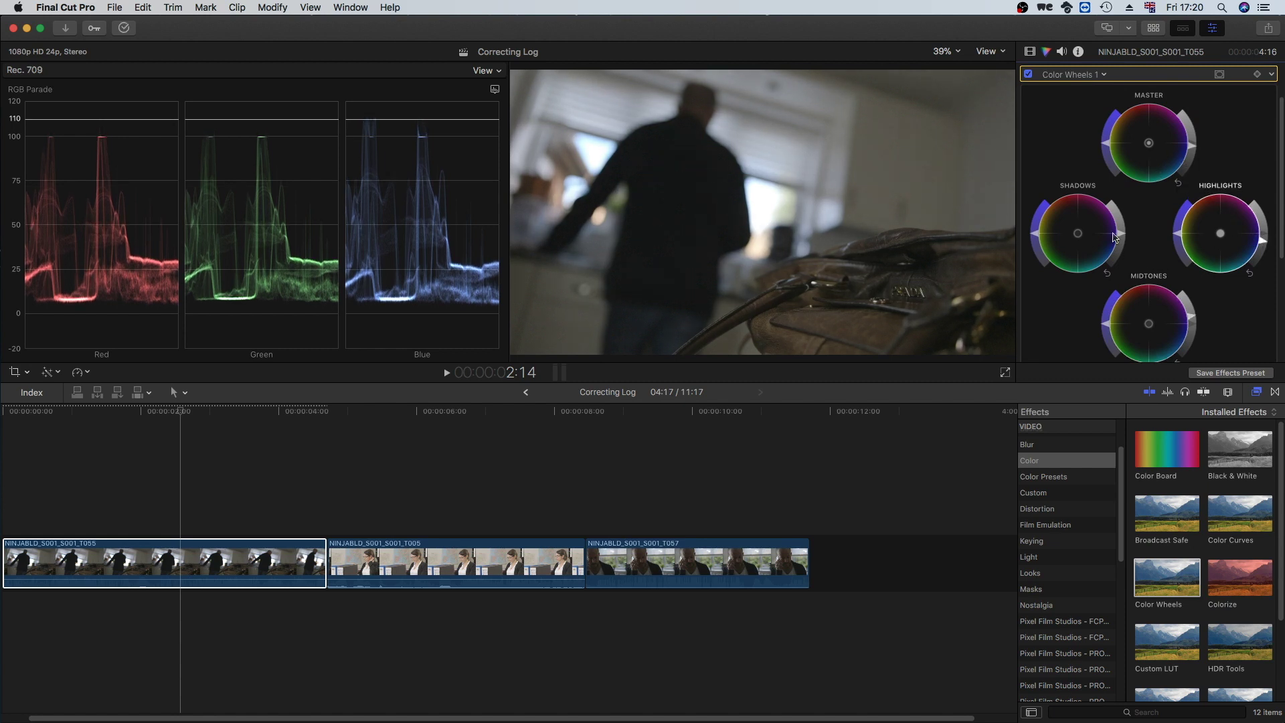
left_click_drag(1123, 238, 1129, 241)
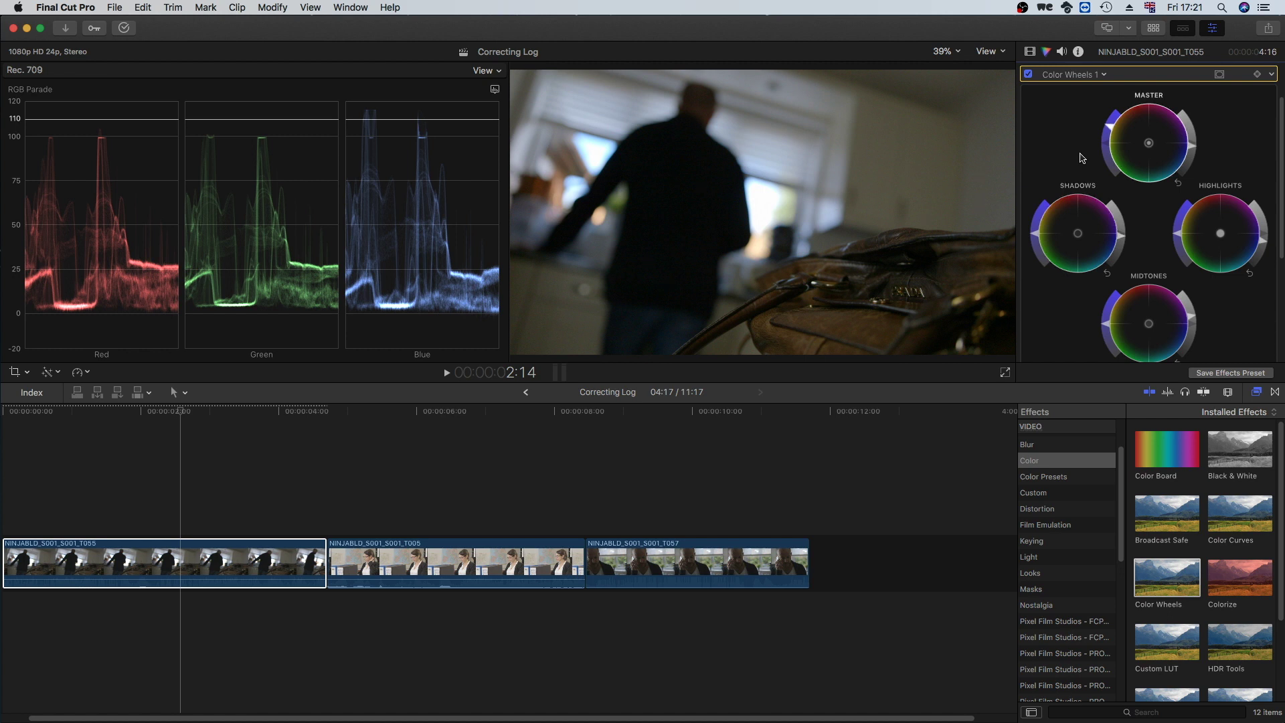
Try temperature 4603 and hue 21°, reset them, and settle the Tint at 3.0
scroll(1082, 158, "down", 6)
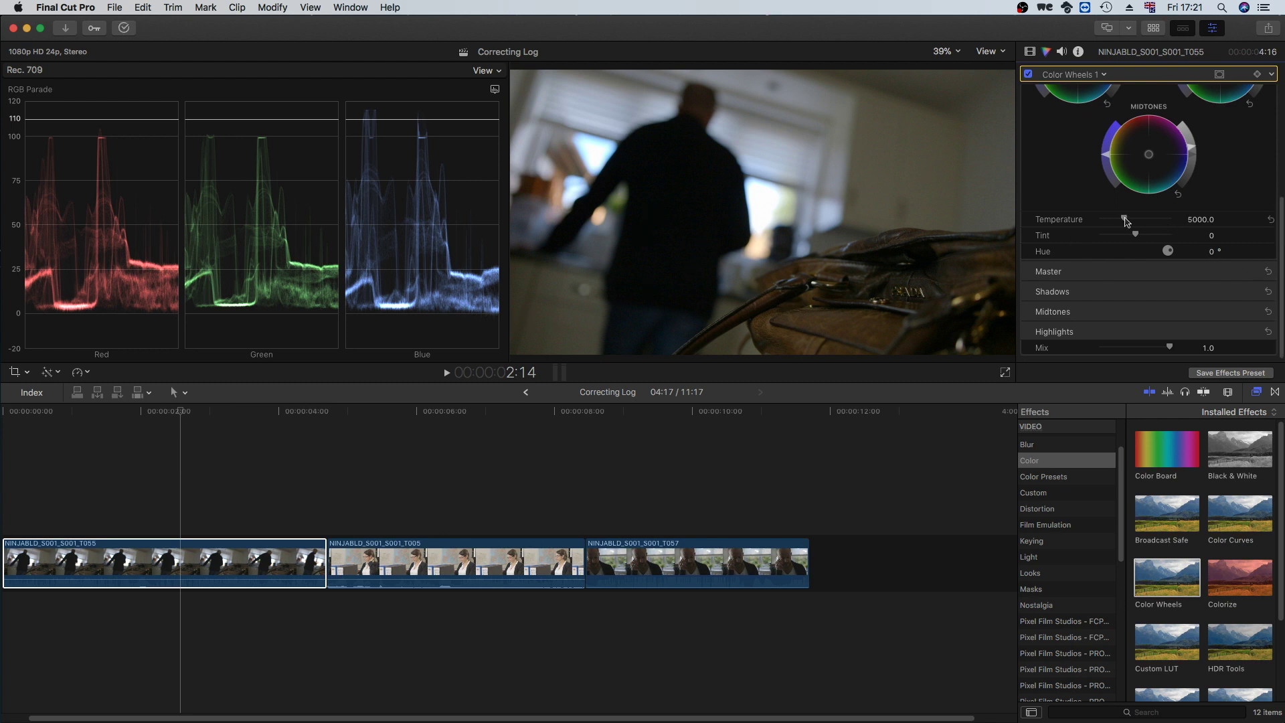
mouse_move(1125, 222)
left_mouse_down()
mouse_move(1101, 220)
mouse_move(1165, 222)
mouse_move(1111, 221)
mouse_move(1157, 240)
mouse_move(1122, 238)
left_mouse_up()
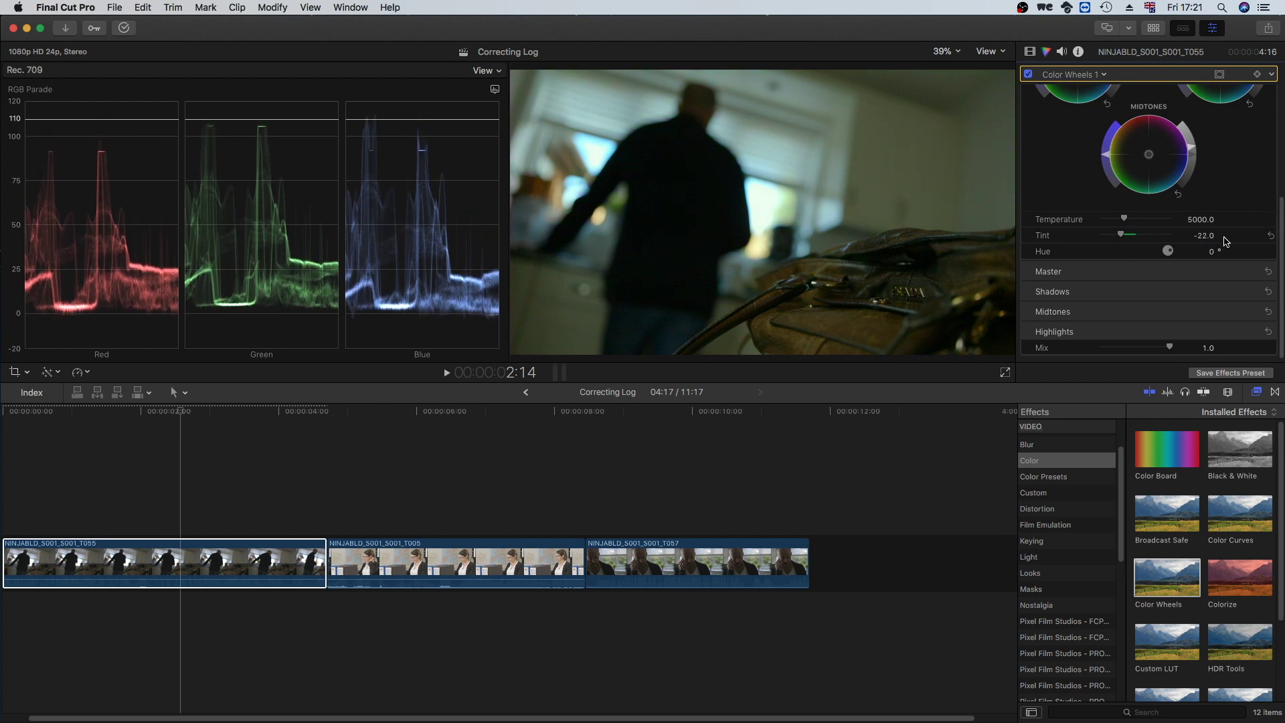
left_click(1271, 236)
left_click_drag(1214, 254, 1211, 252)
left_click(1271, 252)
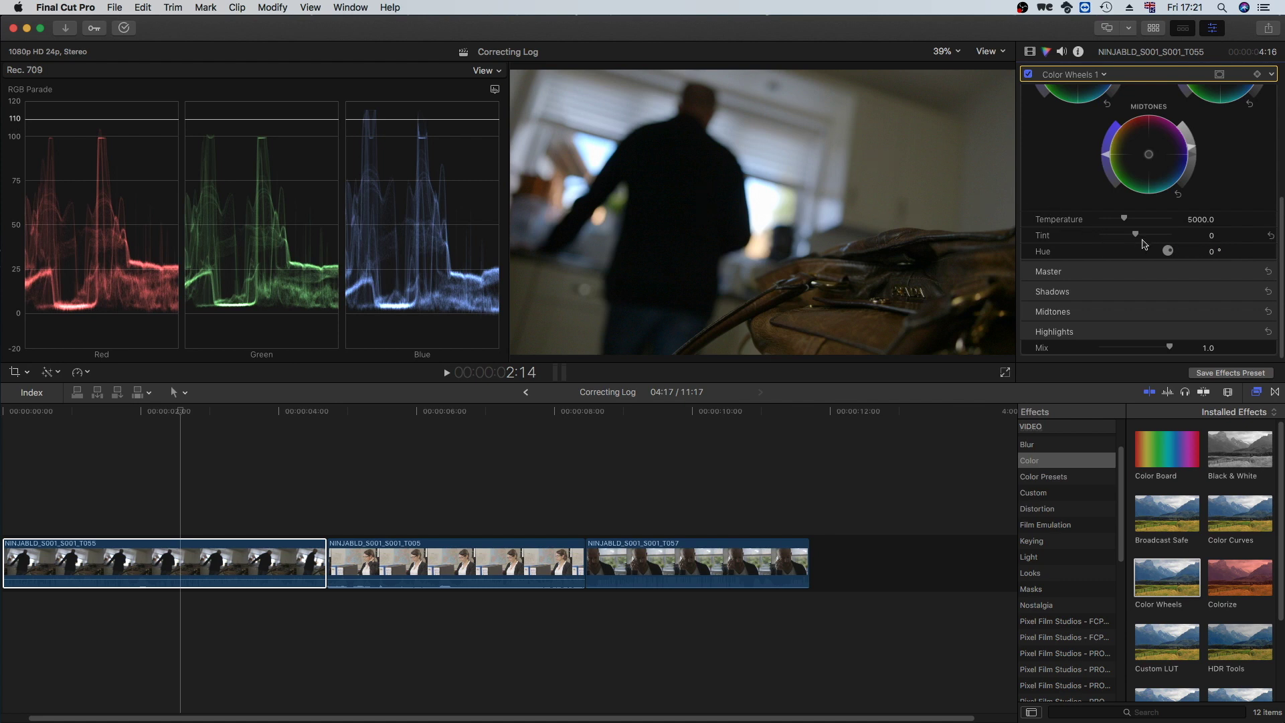
left_click_drag(1136, 235, 1143, 241)
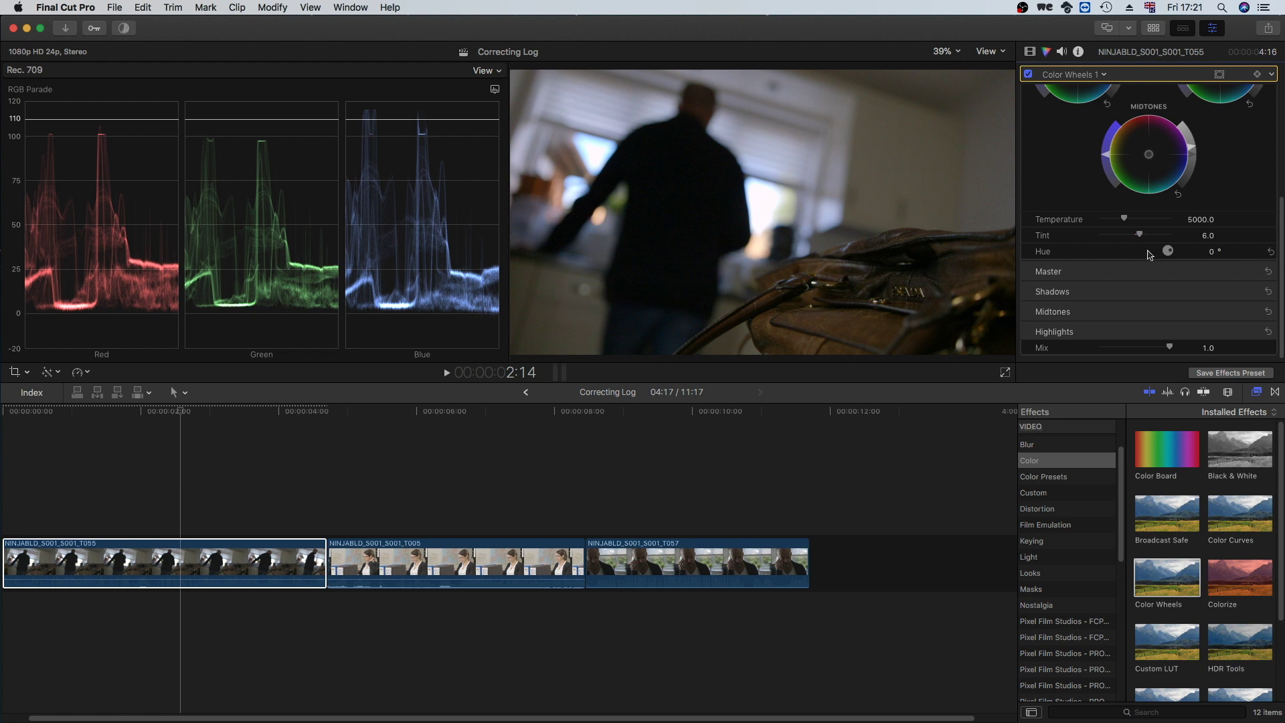
left_click_drag(1142, 237, 1140, 240)
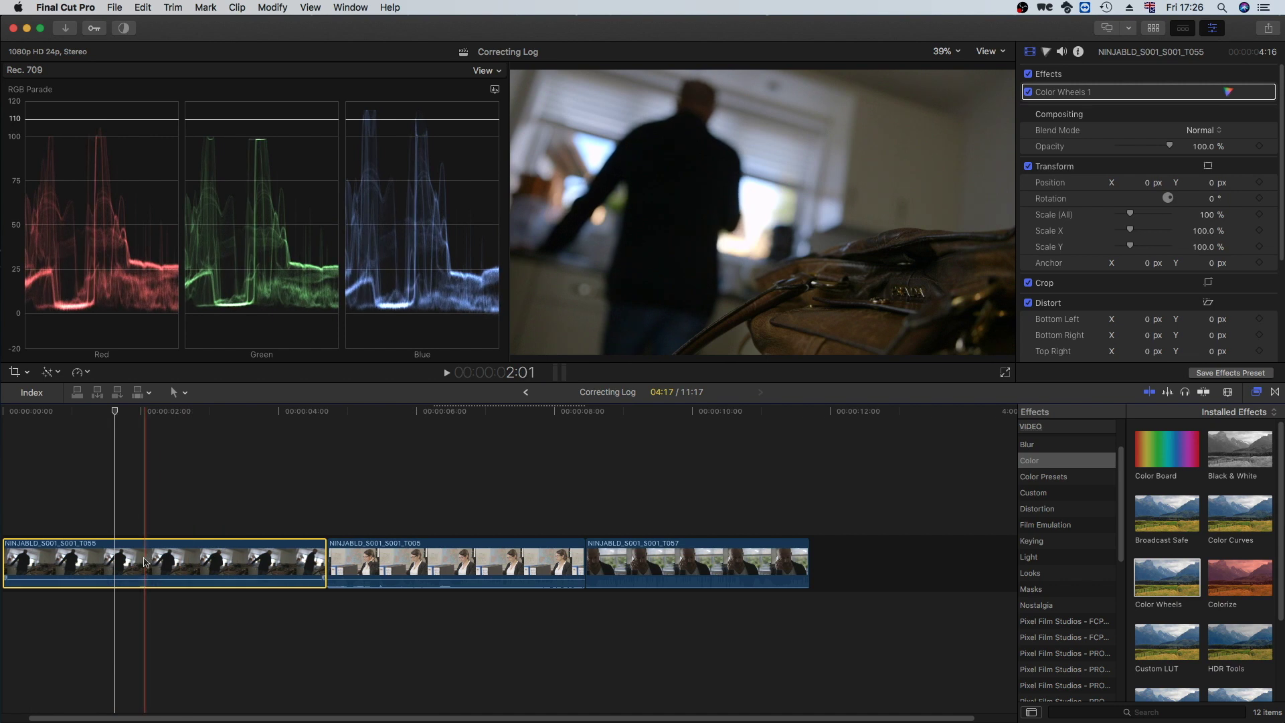
Toggle Color Wheels 1 off and back on to compare the first clip before and after
left_click(1029, 93)
left_click(1028, 92)
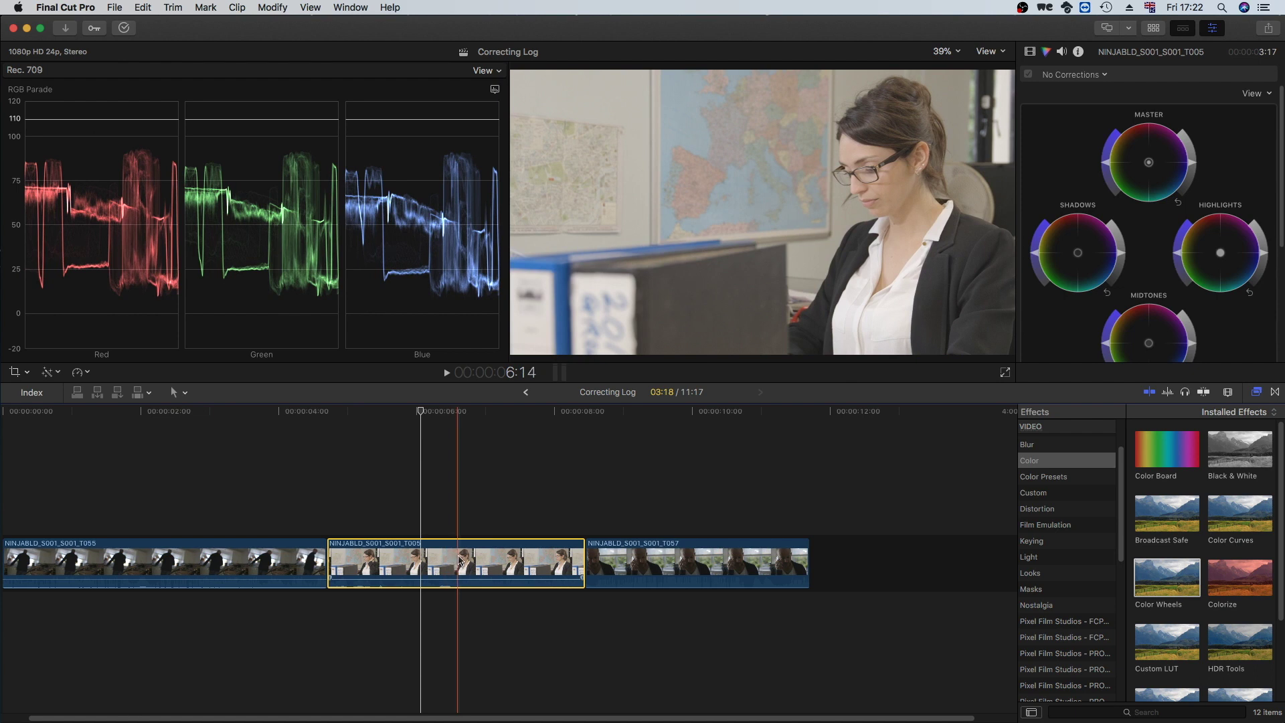
Add the Custom LUT effect to clip T005 and bring up its LUT list in the Video inspector
left_click(1171, 651)
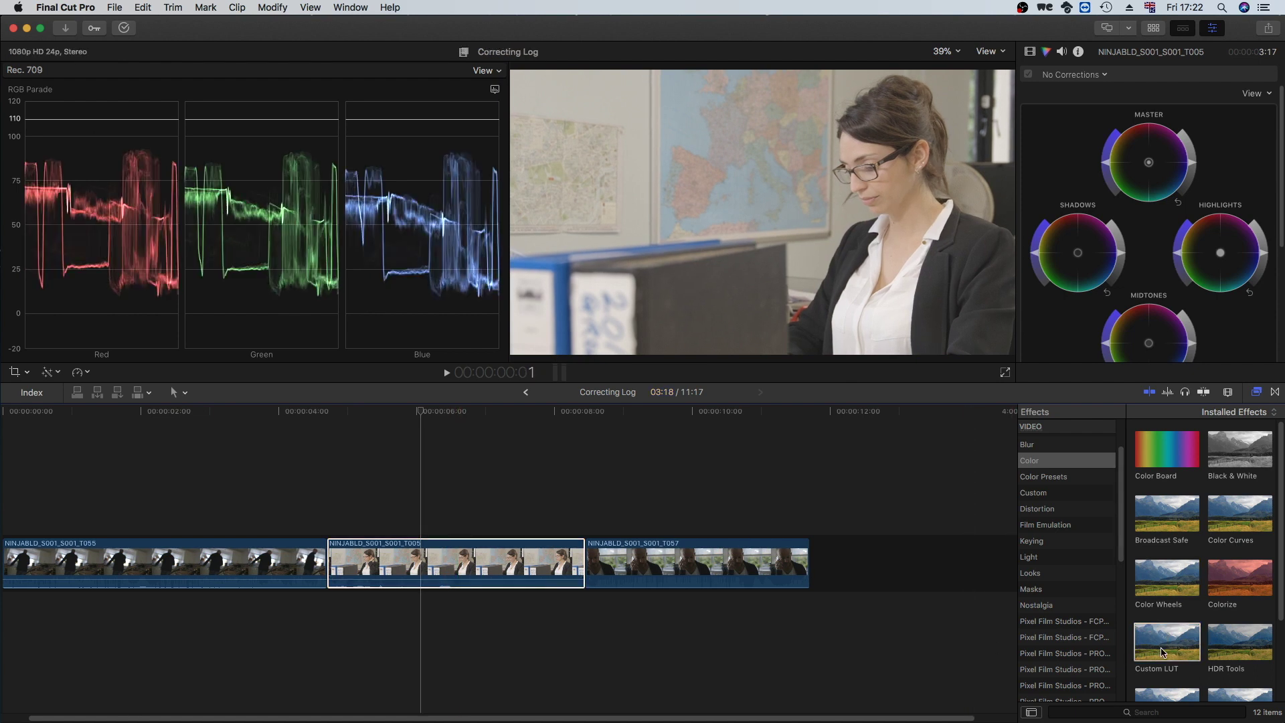
left_click_drag(1164, 655, 456, 566)
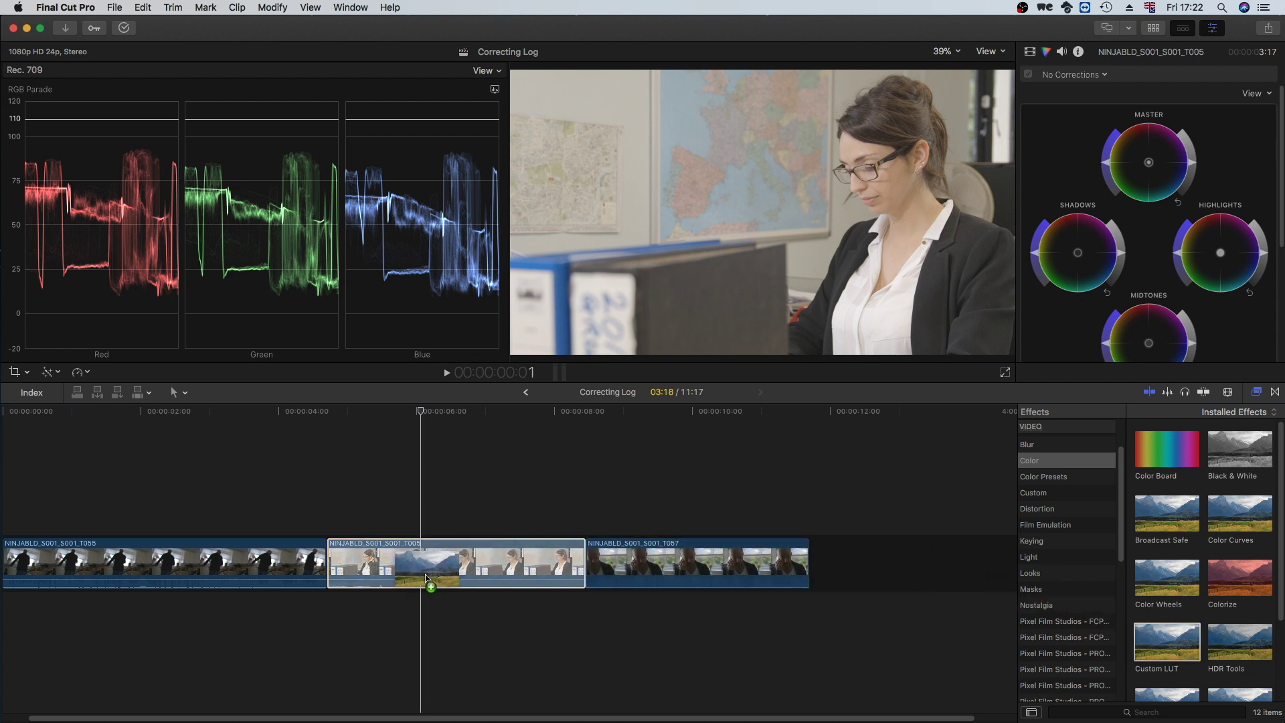
left_click(439, 493)
left_click(462, 564)
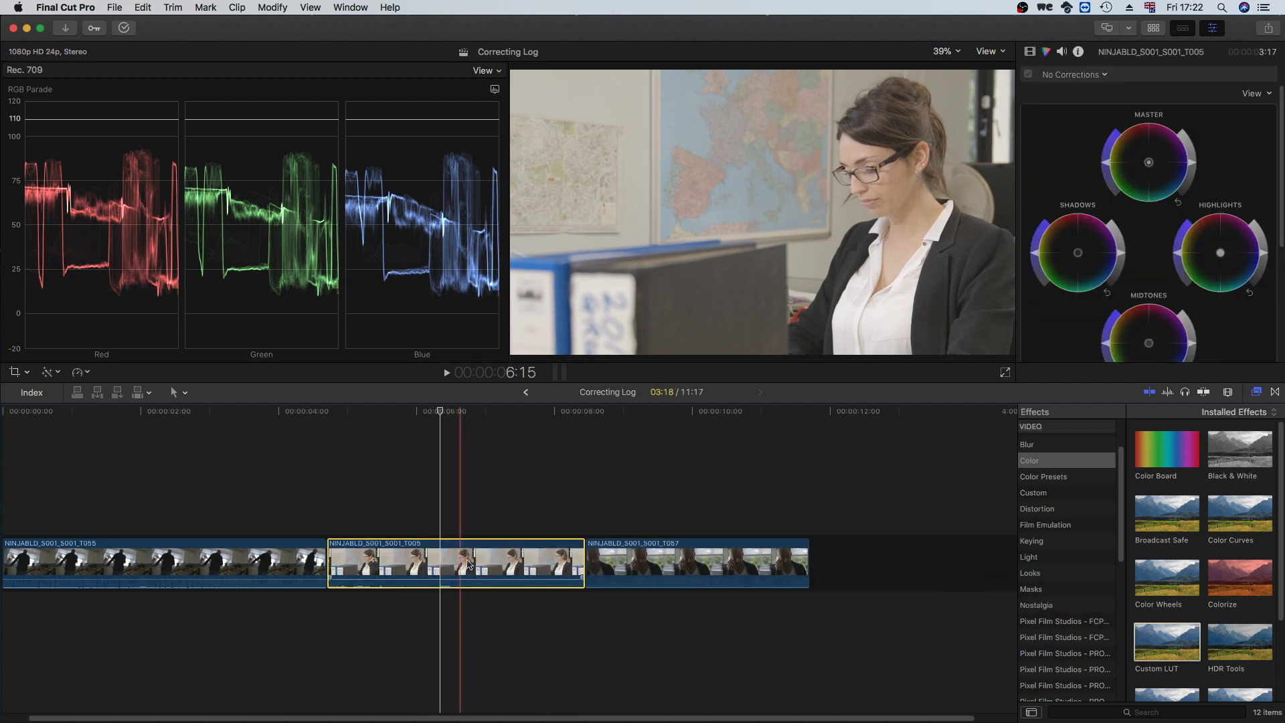
left_click(1029, 52)
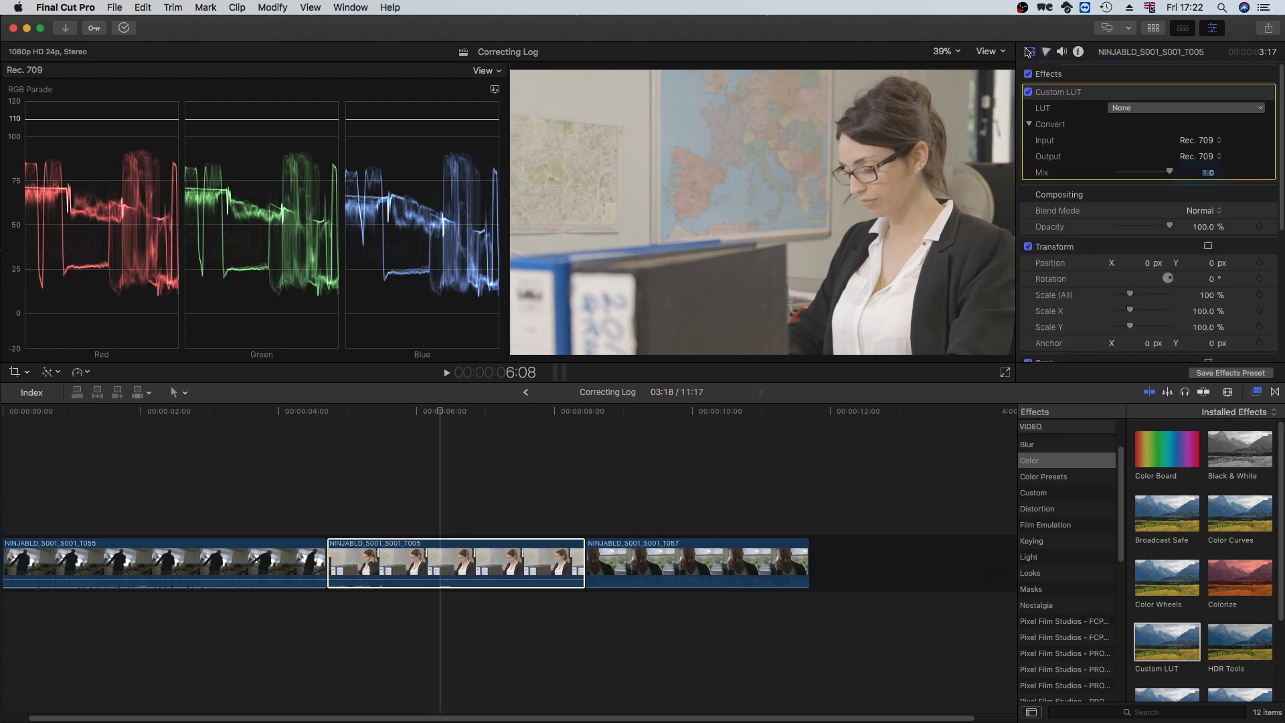
left_click(1133, 109)
mouse_move(1146, 143)
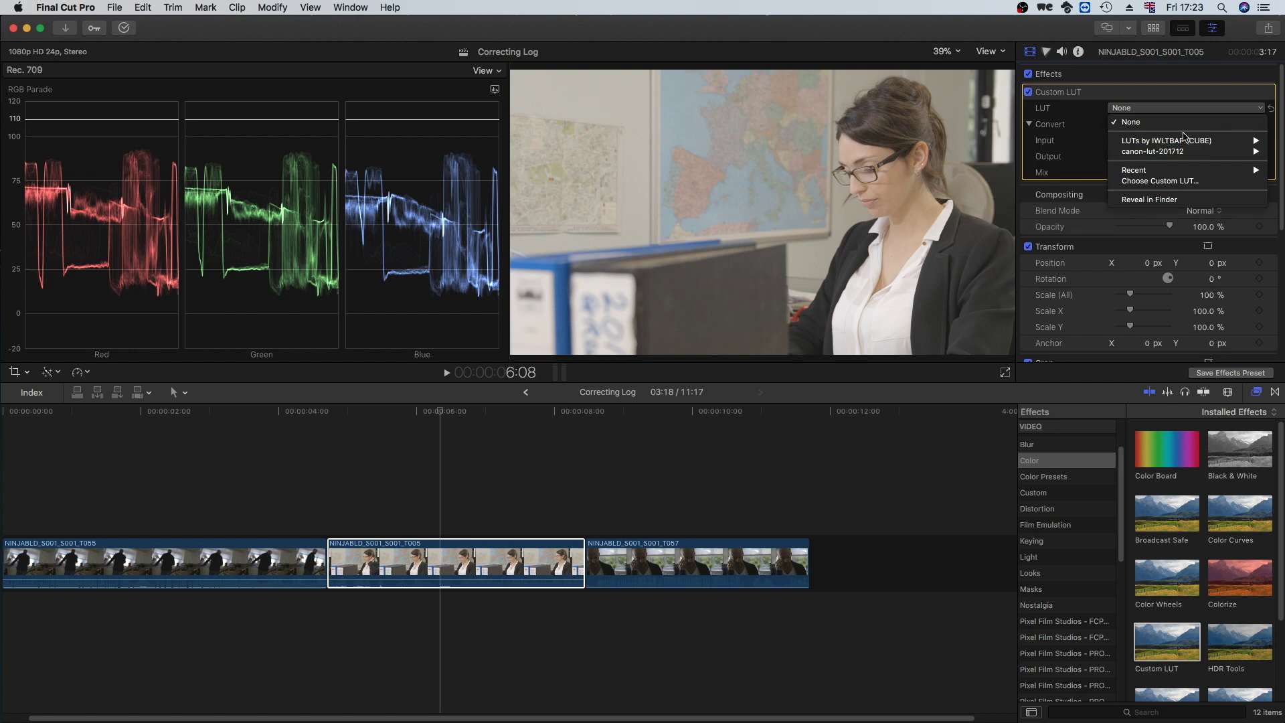
Choose LUTs by IWLTBAP (CUBE) > 07 - Utility > Canon C-Log to Rec.709 > U-CANON-C-LOG-V1-LTR
mouse_move(1183, 138)
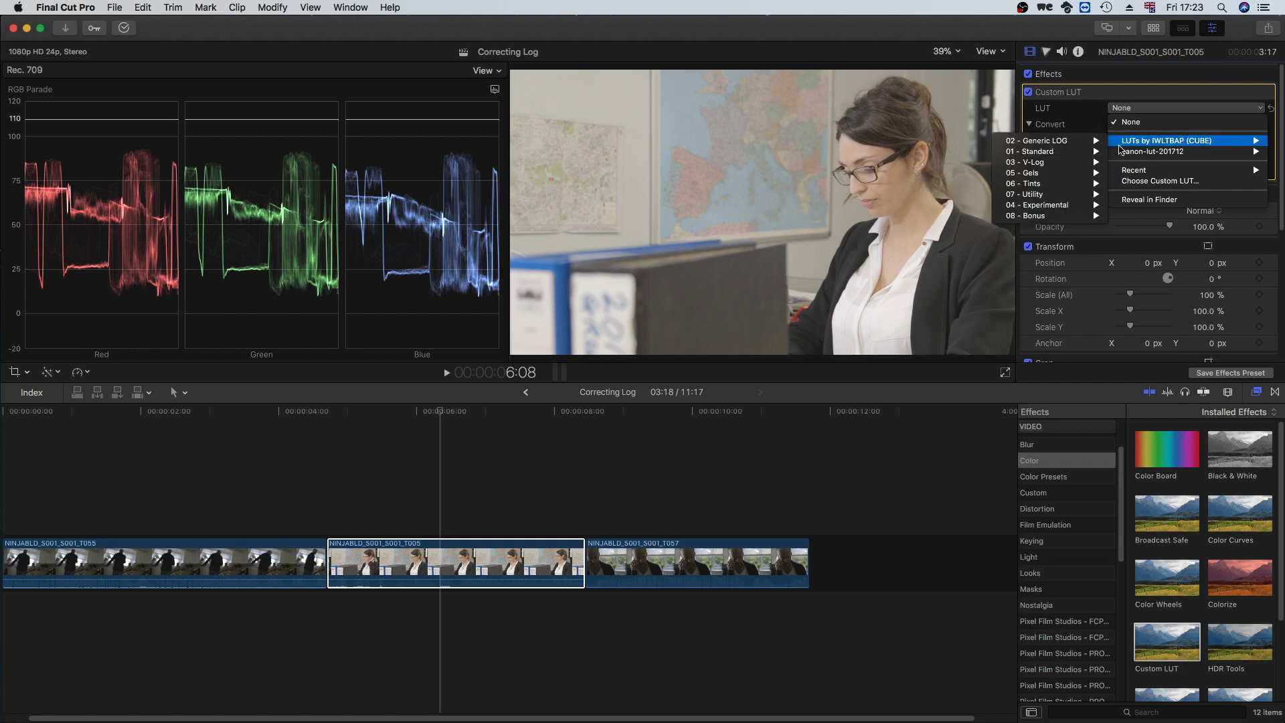
mouse_move(1070, 146)
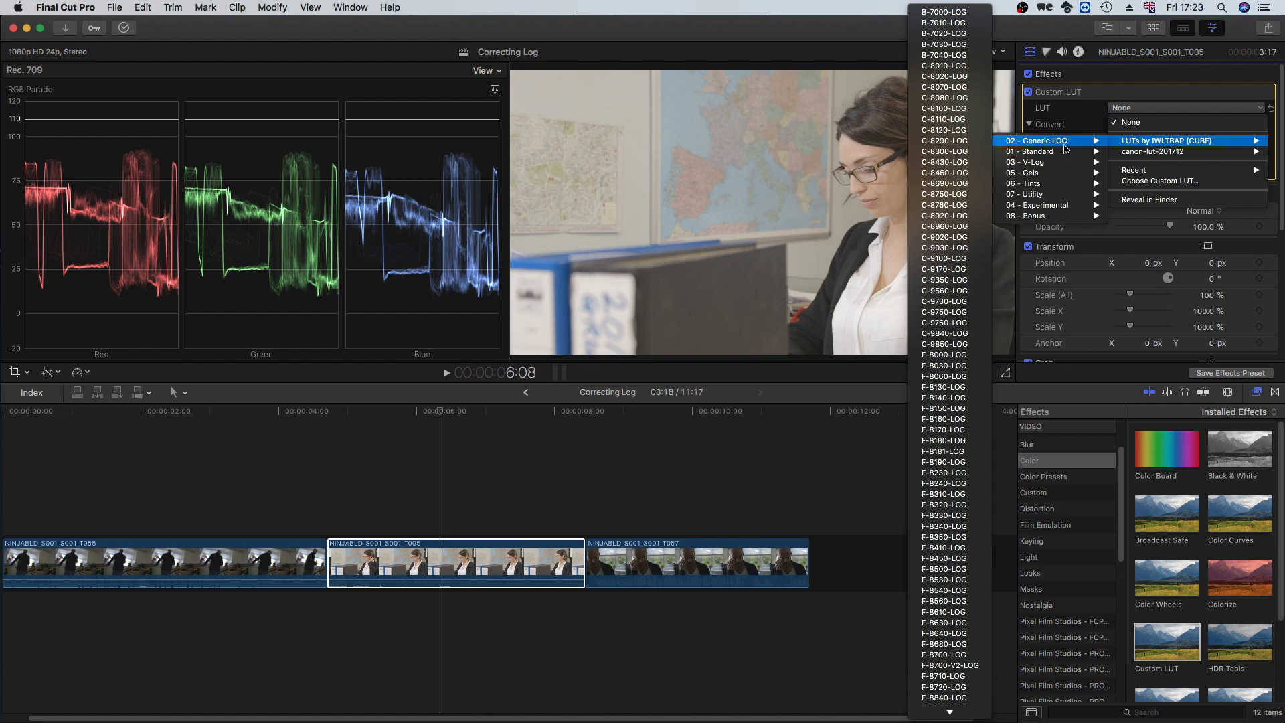
mouse_move(1070, 194)
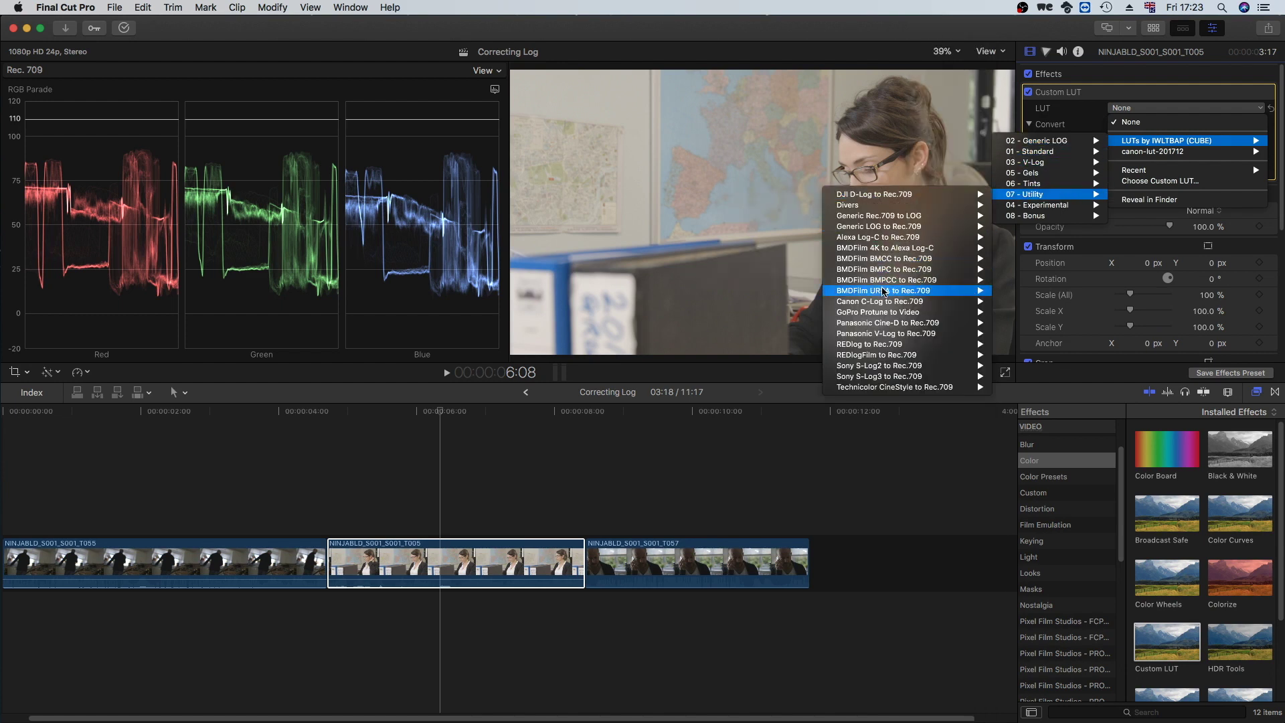
mouse_move(915, 305)
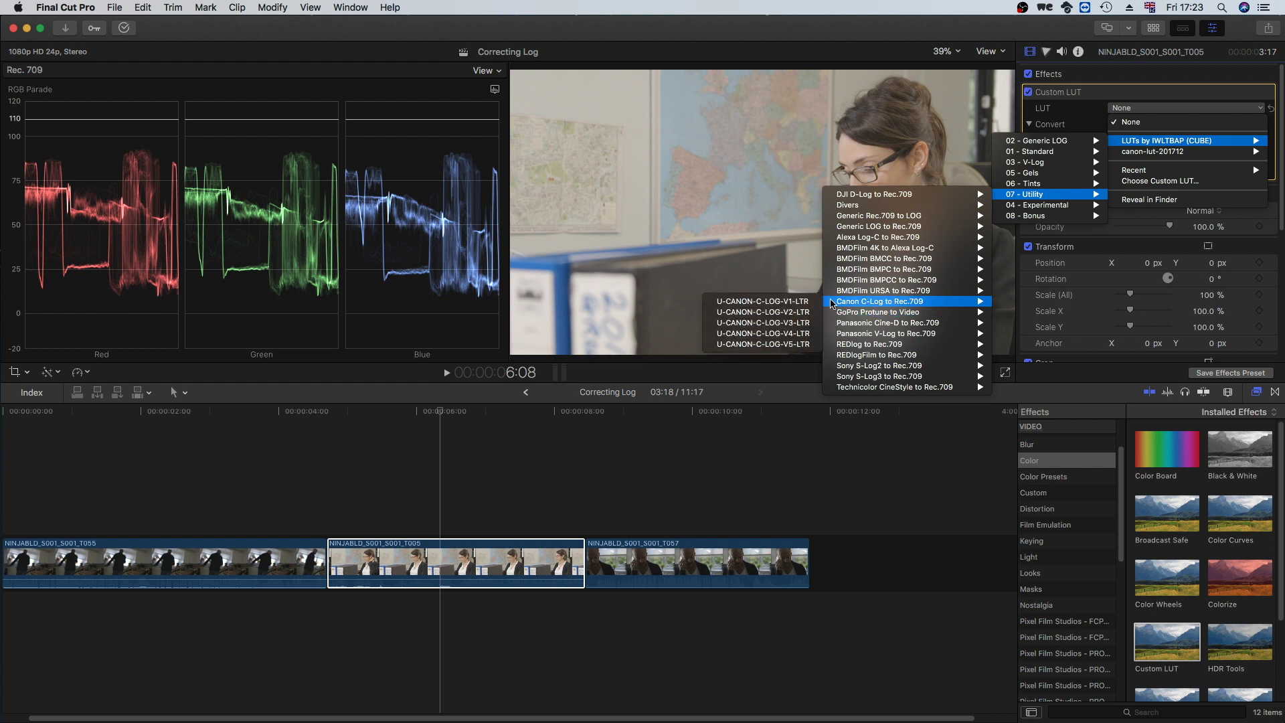
left_click(808, 303)
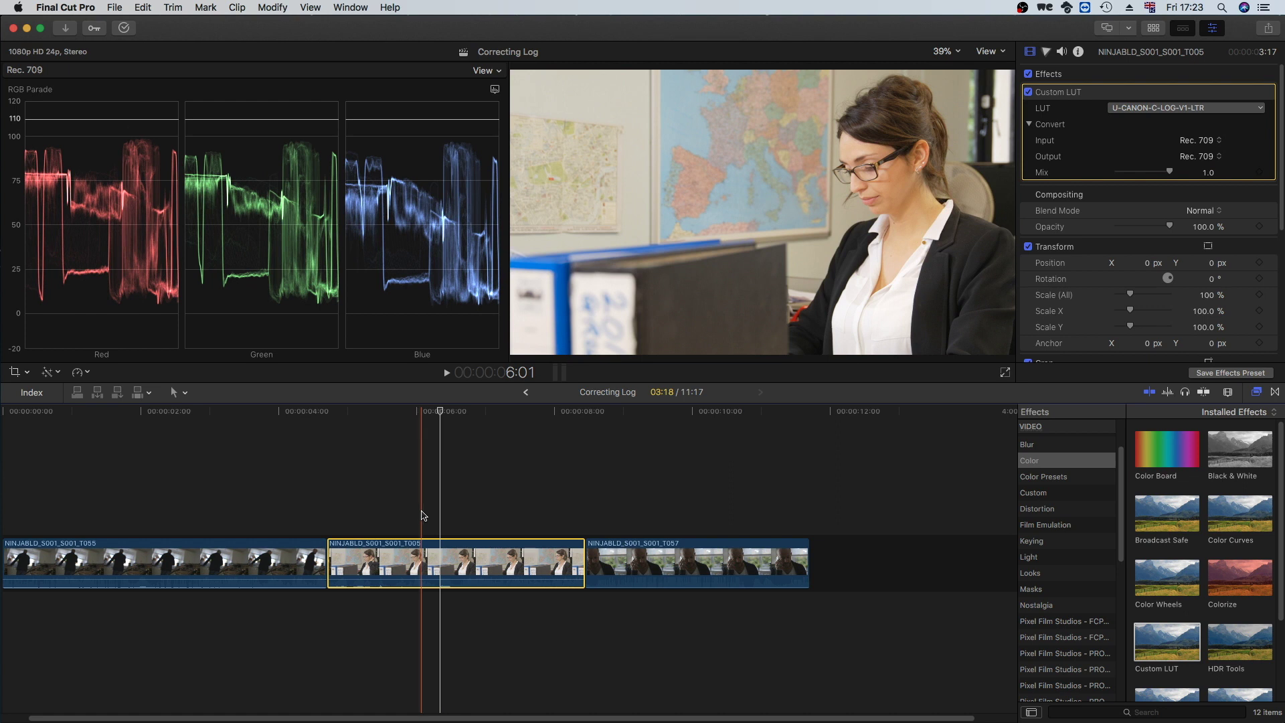
Drop Color Wheels onto clip T005 and move Color Wheels 1 above the Custom LUT
left_click(471, 562)
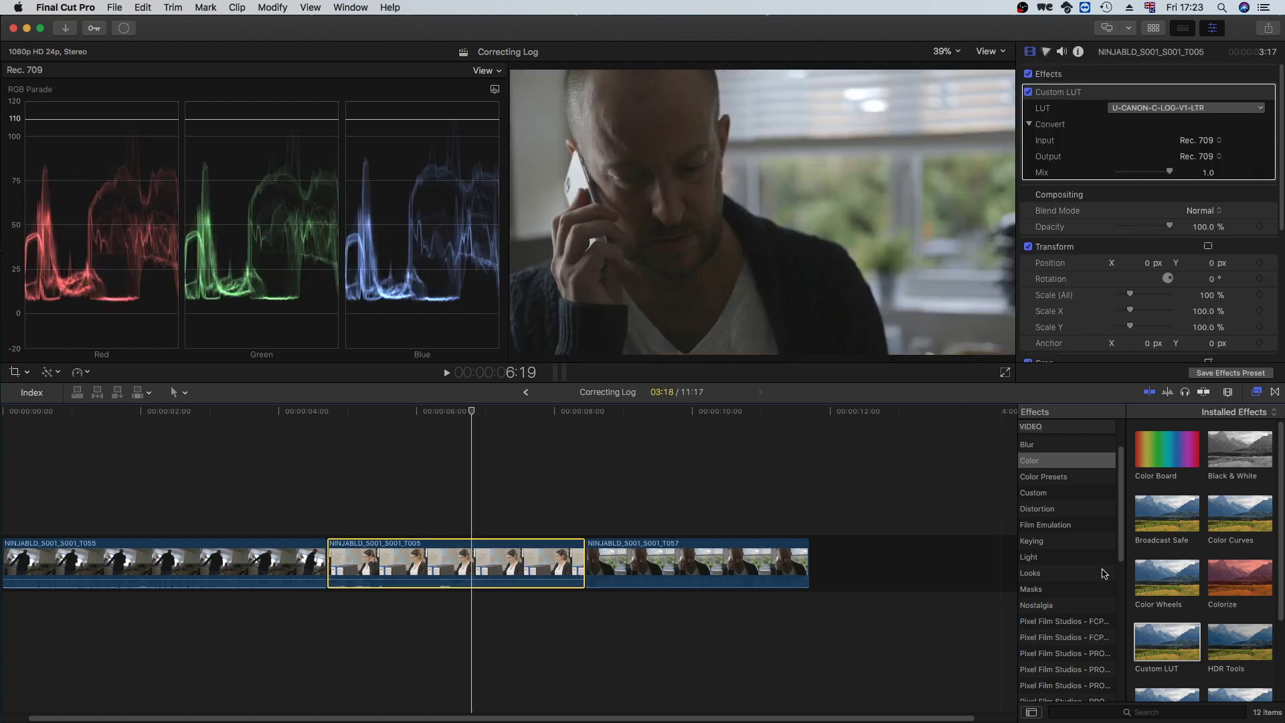
left_click_drag(1169, 579, 536, 561)
left_click(419, 562)
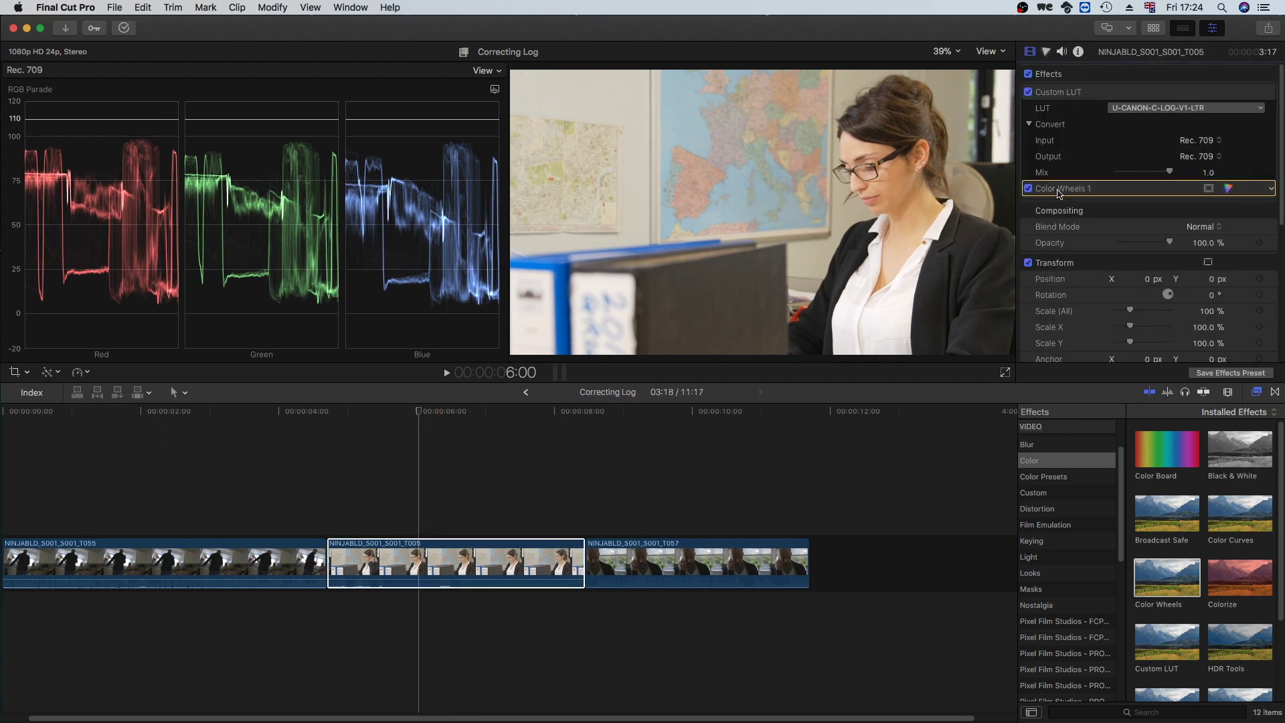
left_click_drag(1059, 194, 1059, 93)
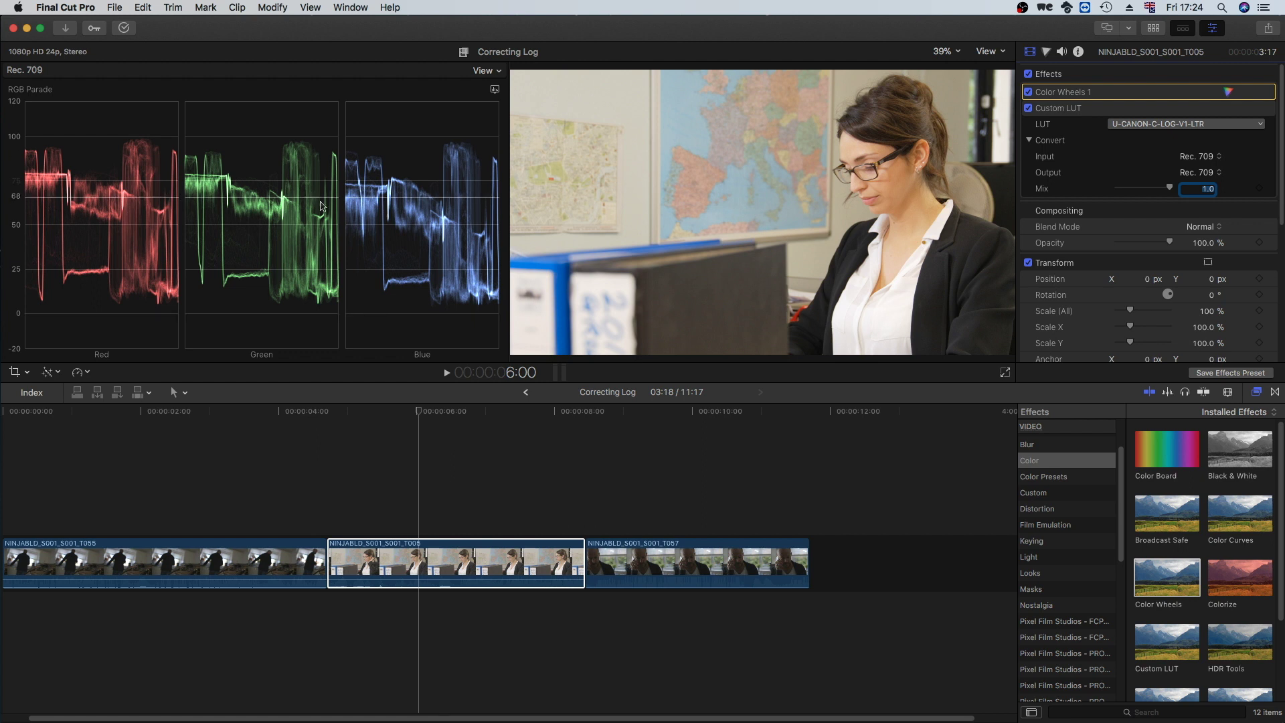
In the Color inspector, nudge clip T005's Master brightness down slightly
left_click(1046, 51)
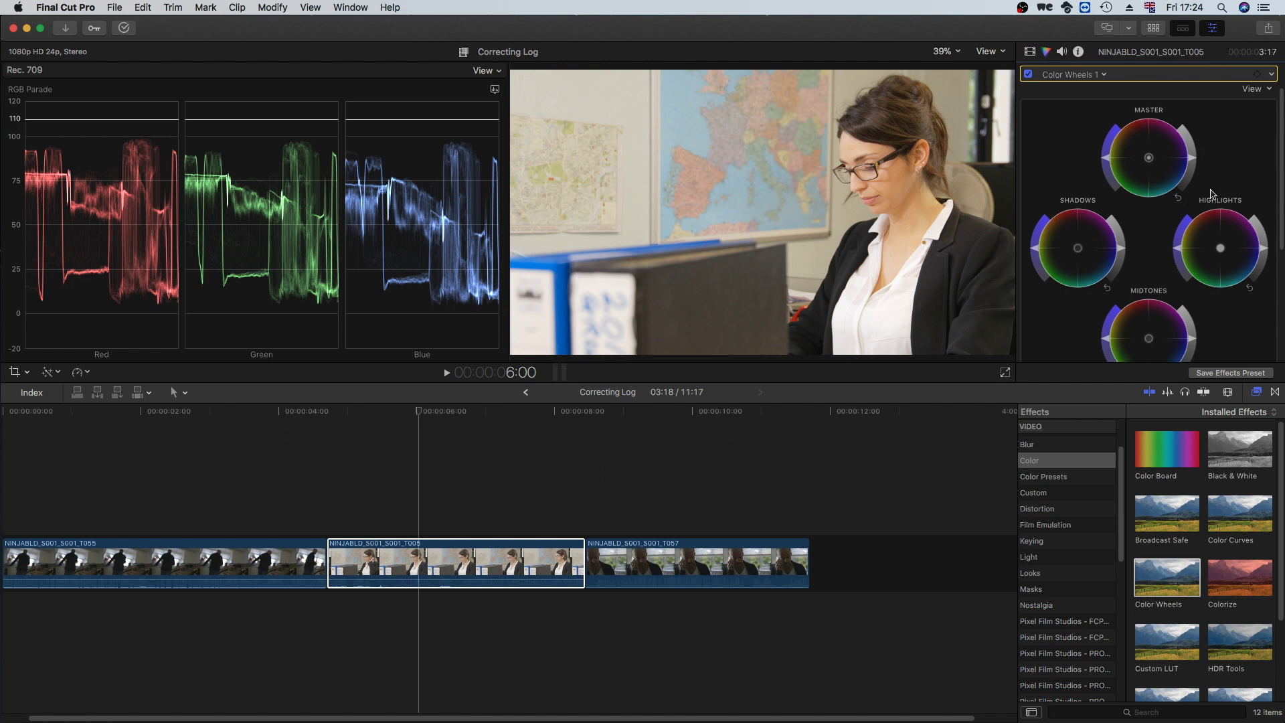
scroll(1210, 195, "down", 1)
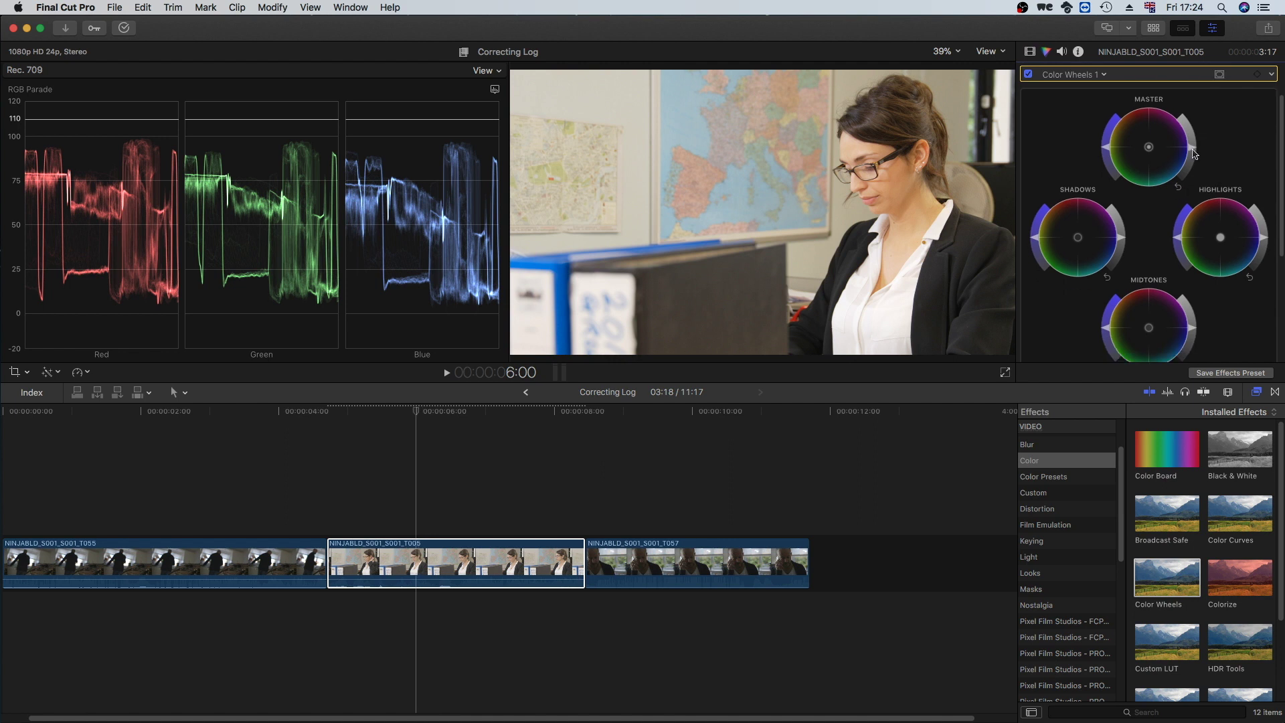
left_click_drag(1193, 153, 1193, 156)
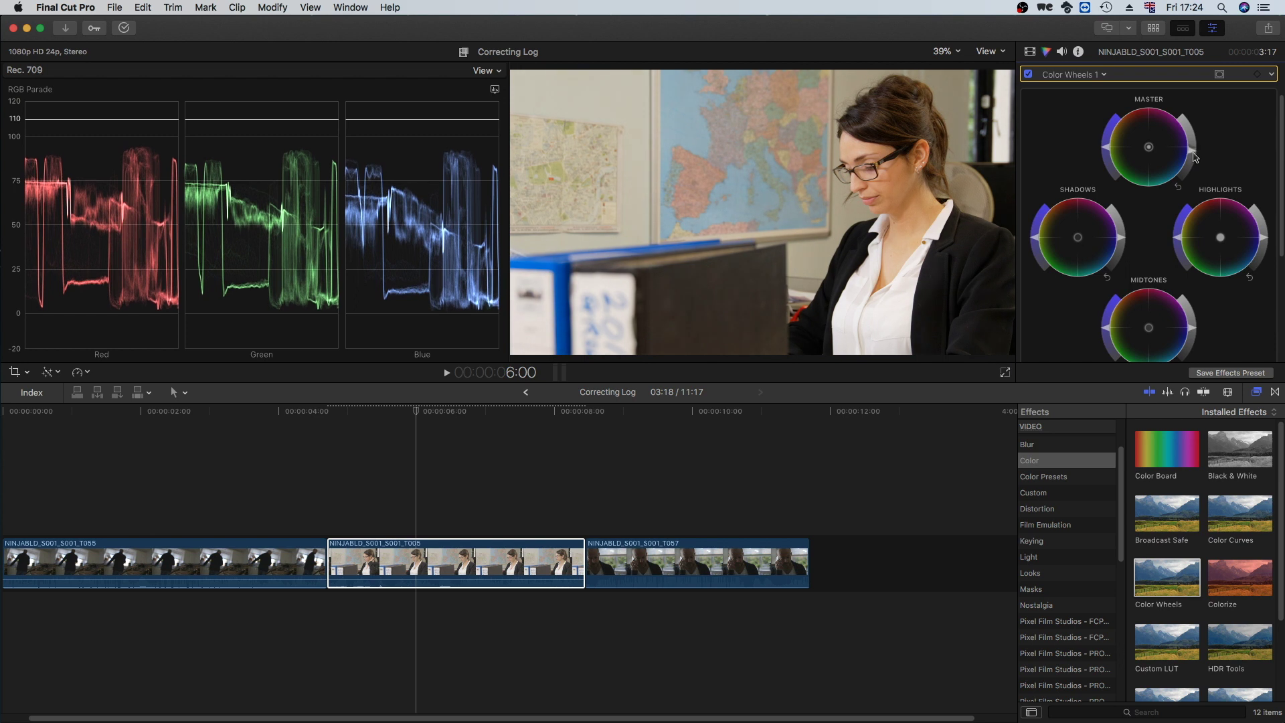
scroll(1185, 201, "down", 2)
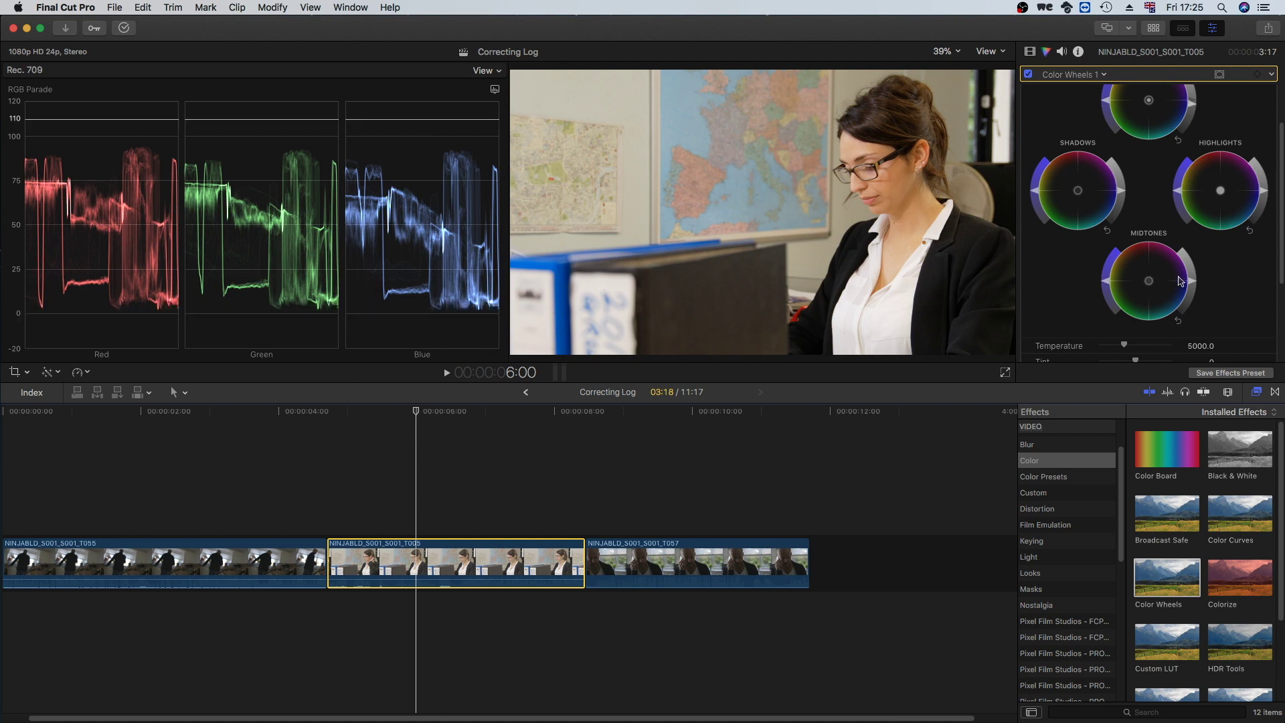
Nudge the second clip's Shadows wheel brightness and raise the Highlights wheel brightness slightly
left_click(1123, 196)
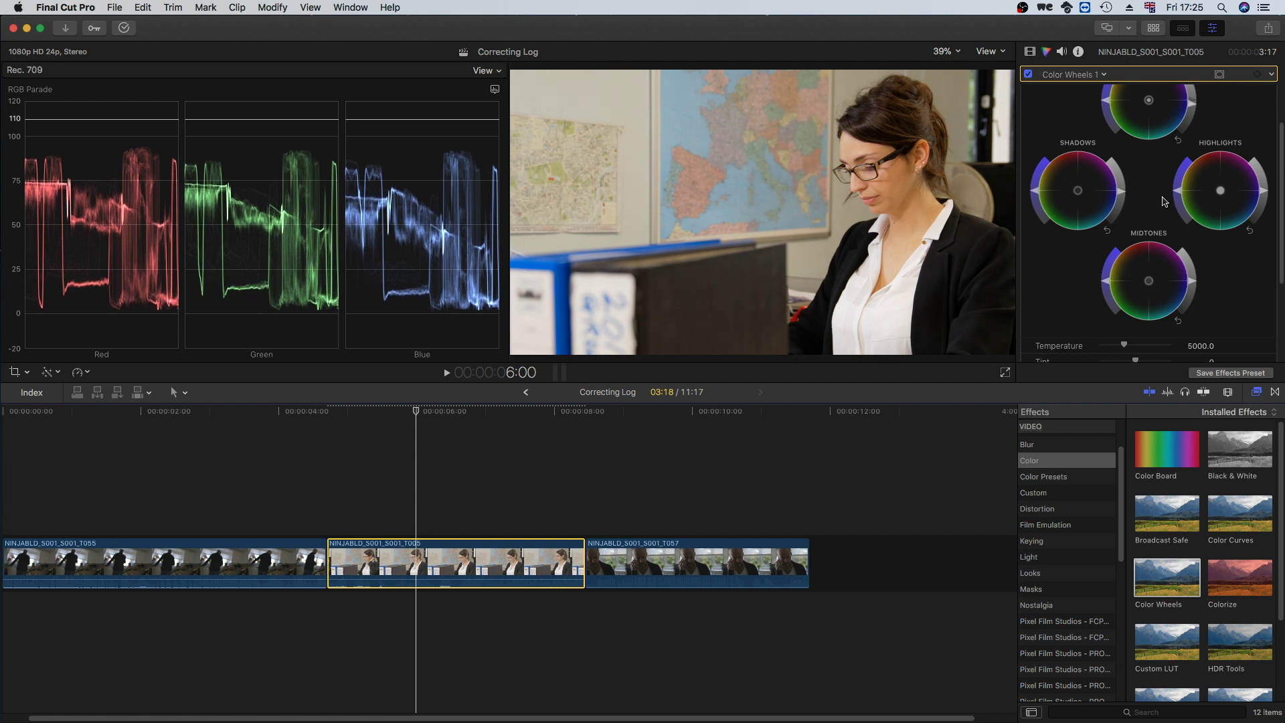
left_click(1136, 173)
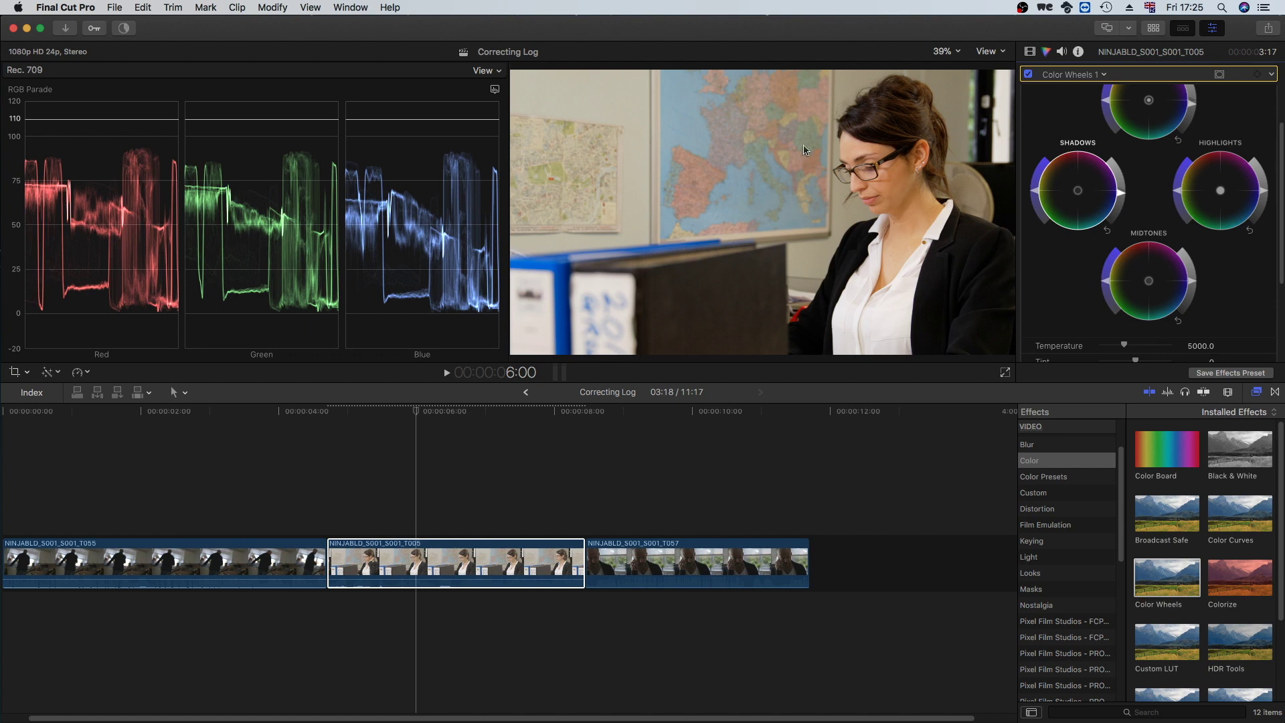
mouse_move(213, 199)
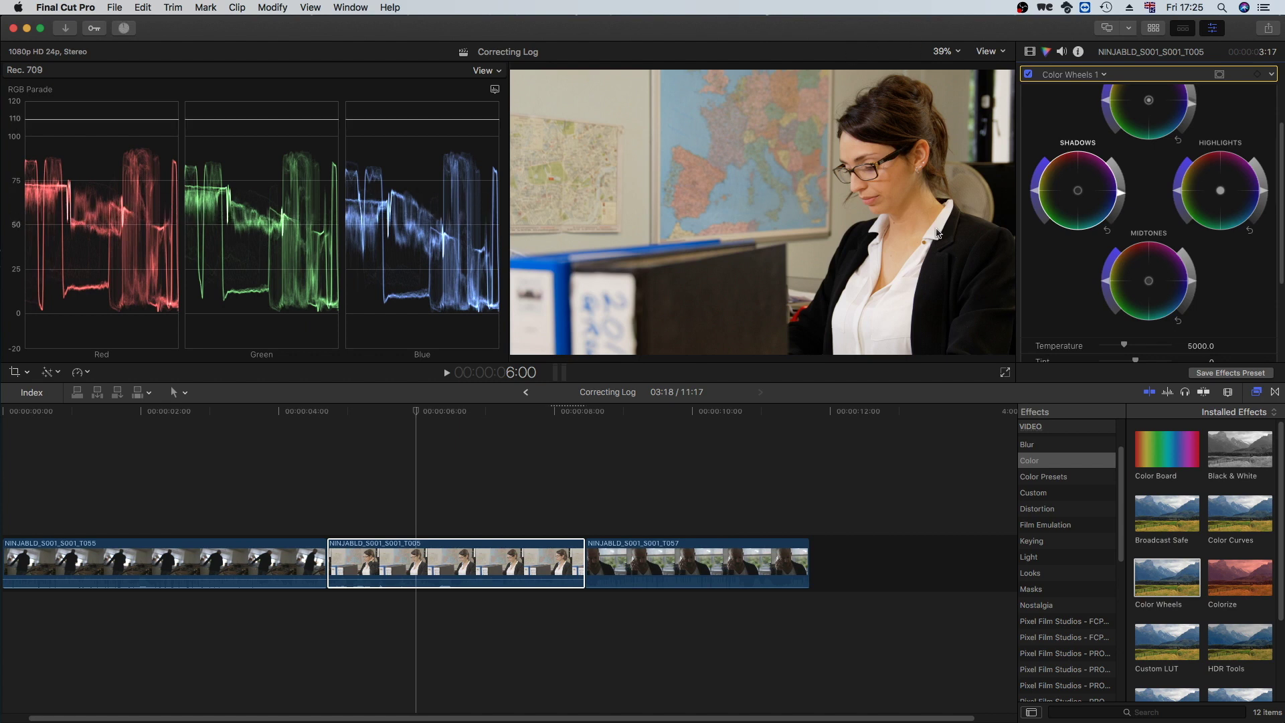
scroll(1208, 239, "down", 1)
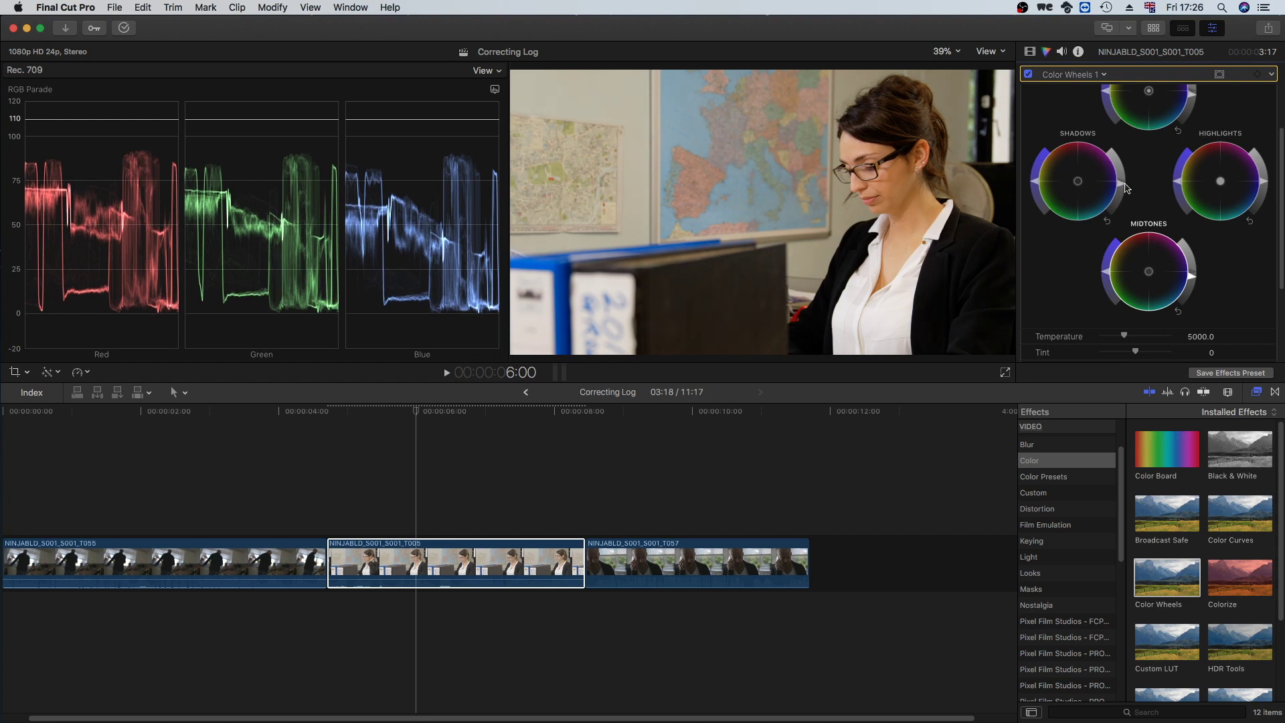
scroll(1205, 190, "up", 3)
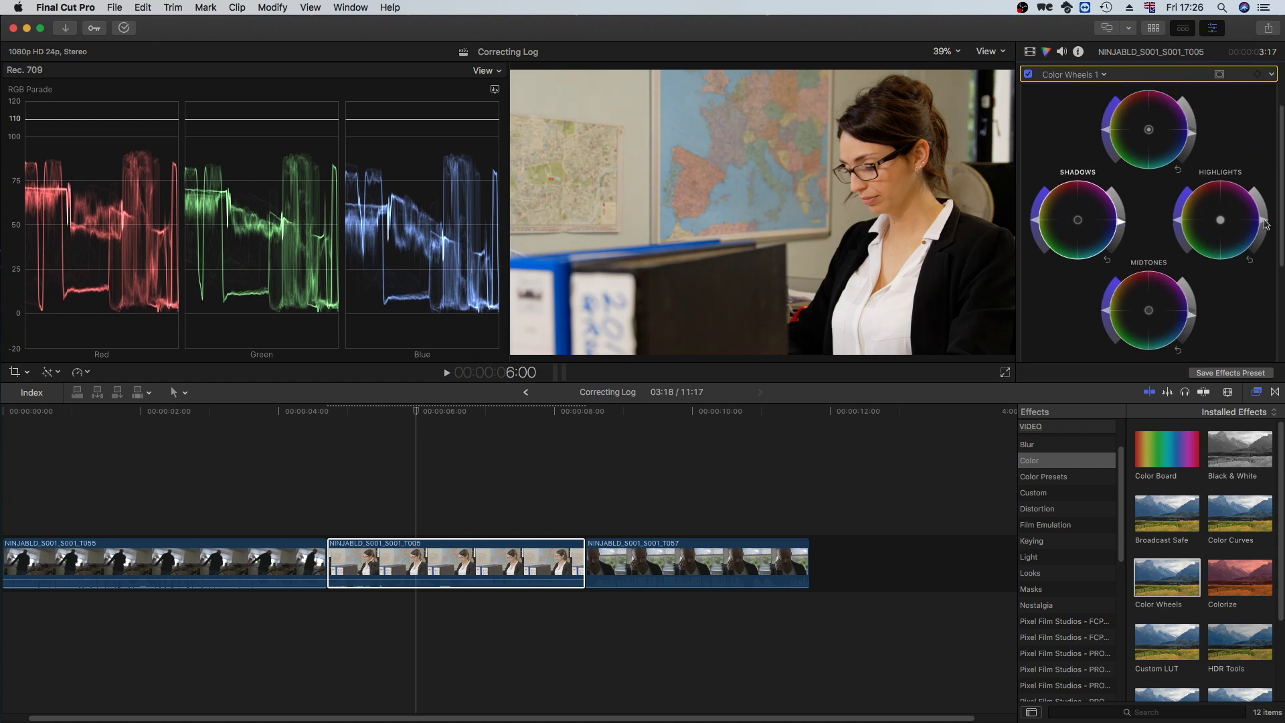
left_click_drag(1266, 224, 1268, 222)
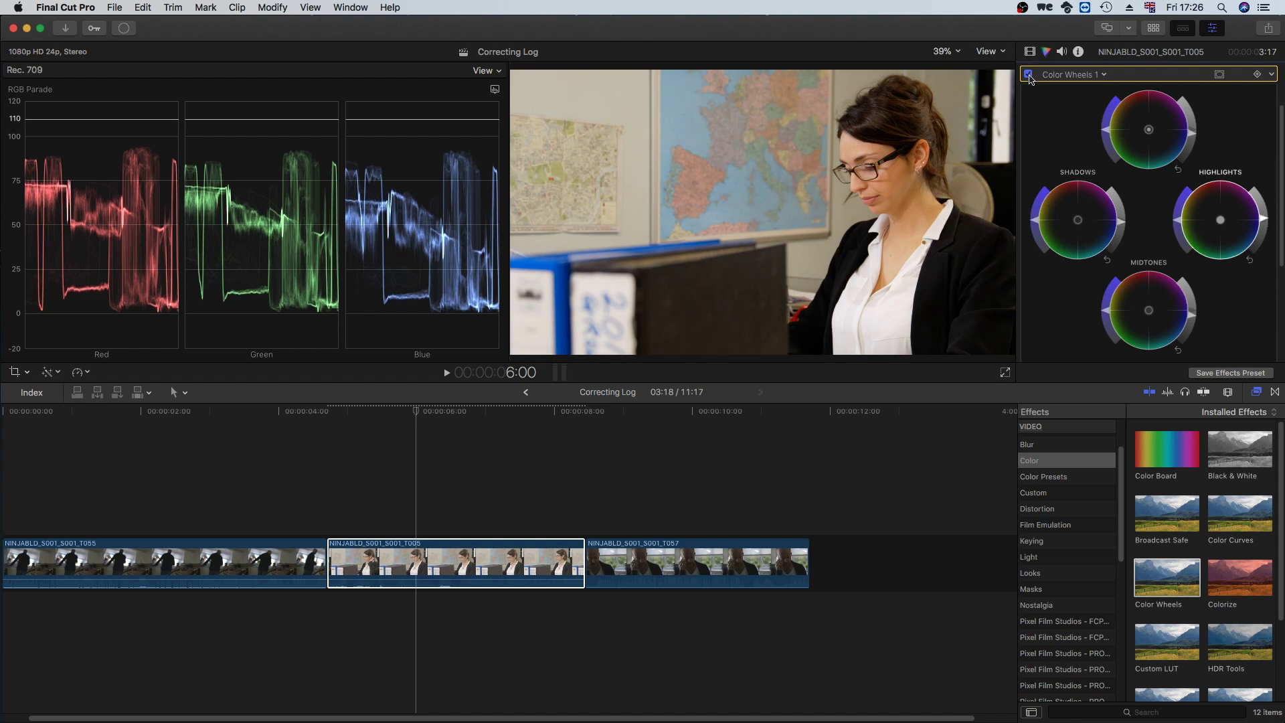
Compare clip T005 with its Custom LUT off and on, then select clip T057
left_click(1030, 52)
left_click(1028, 92)
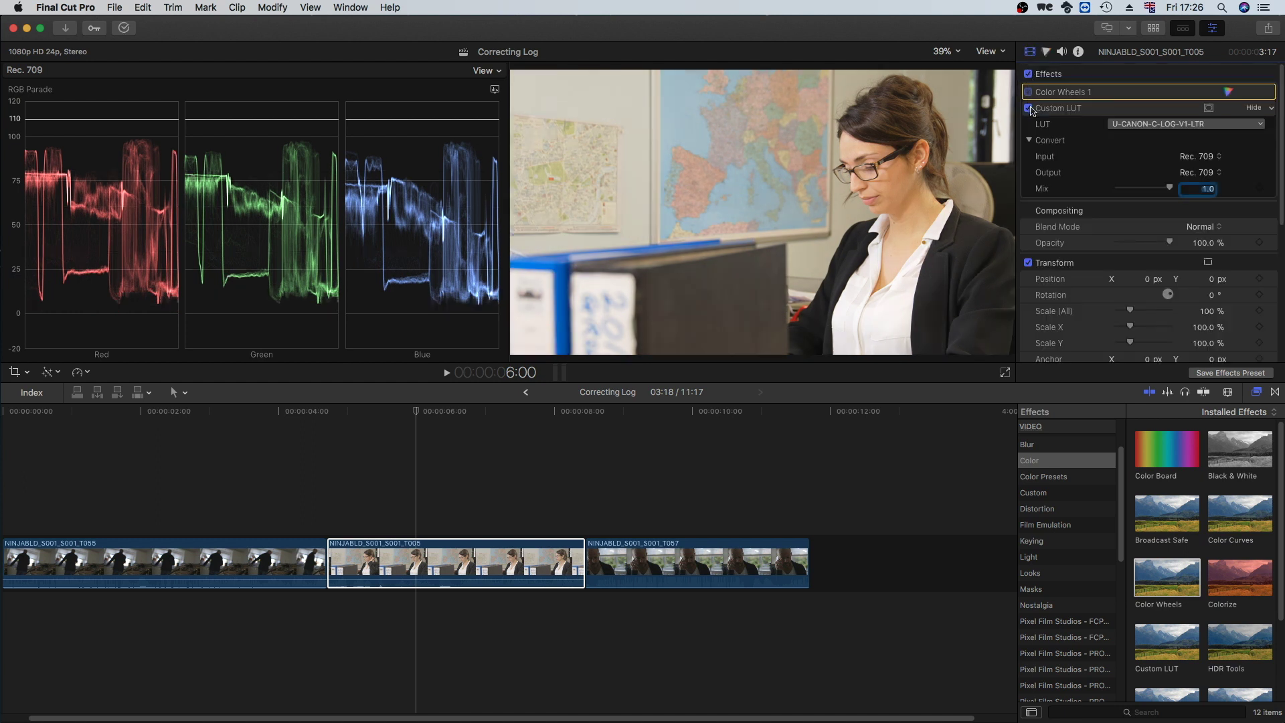
left_click(1028, 109)
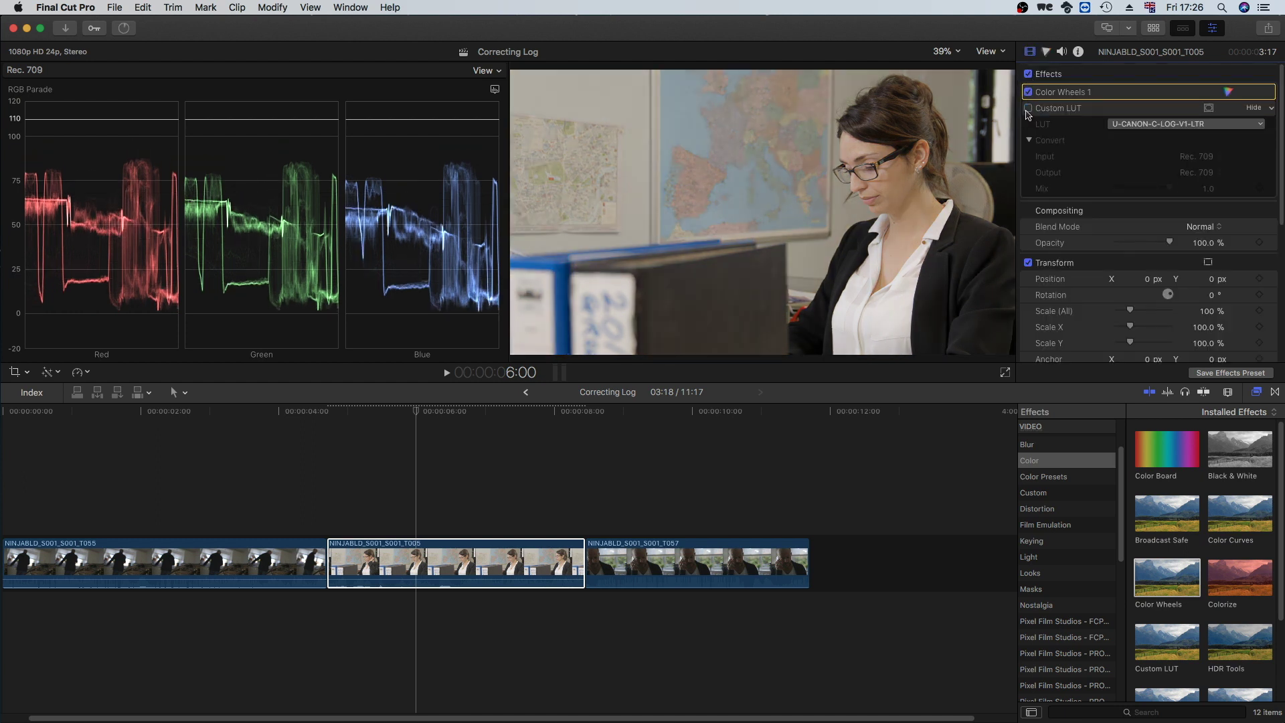
left_click(1028, 108)
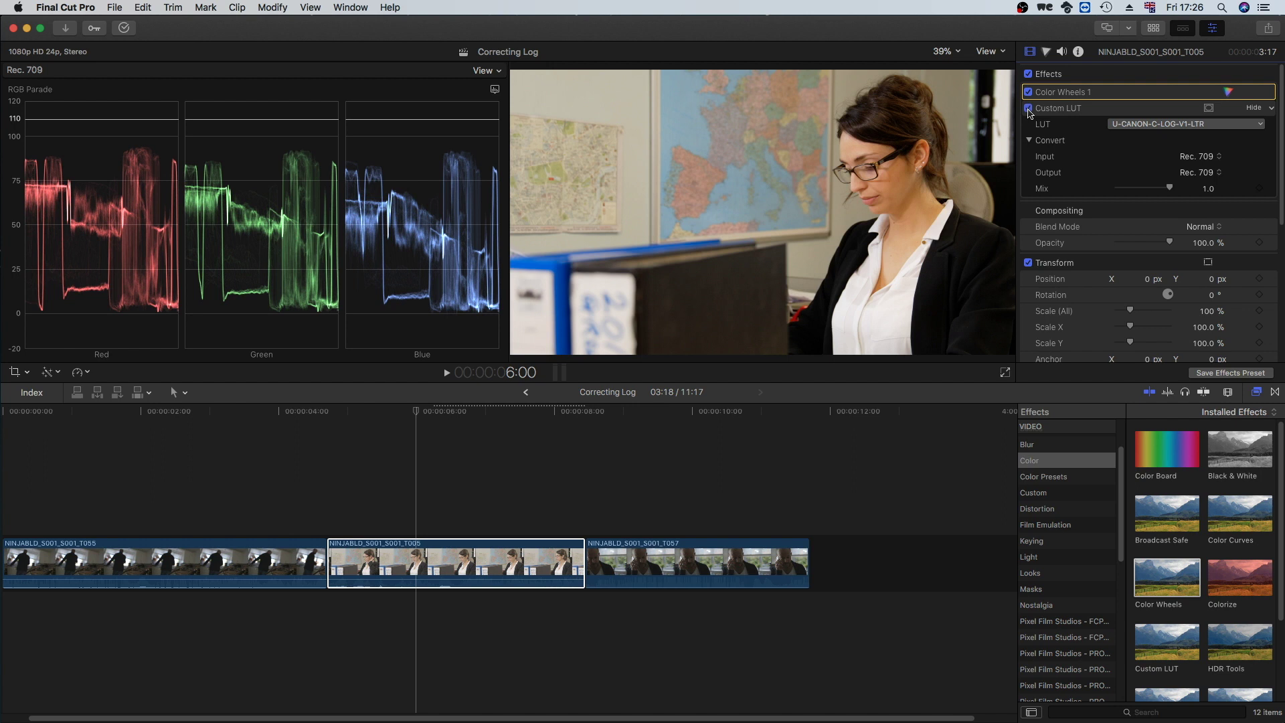
left_click(663, 506)
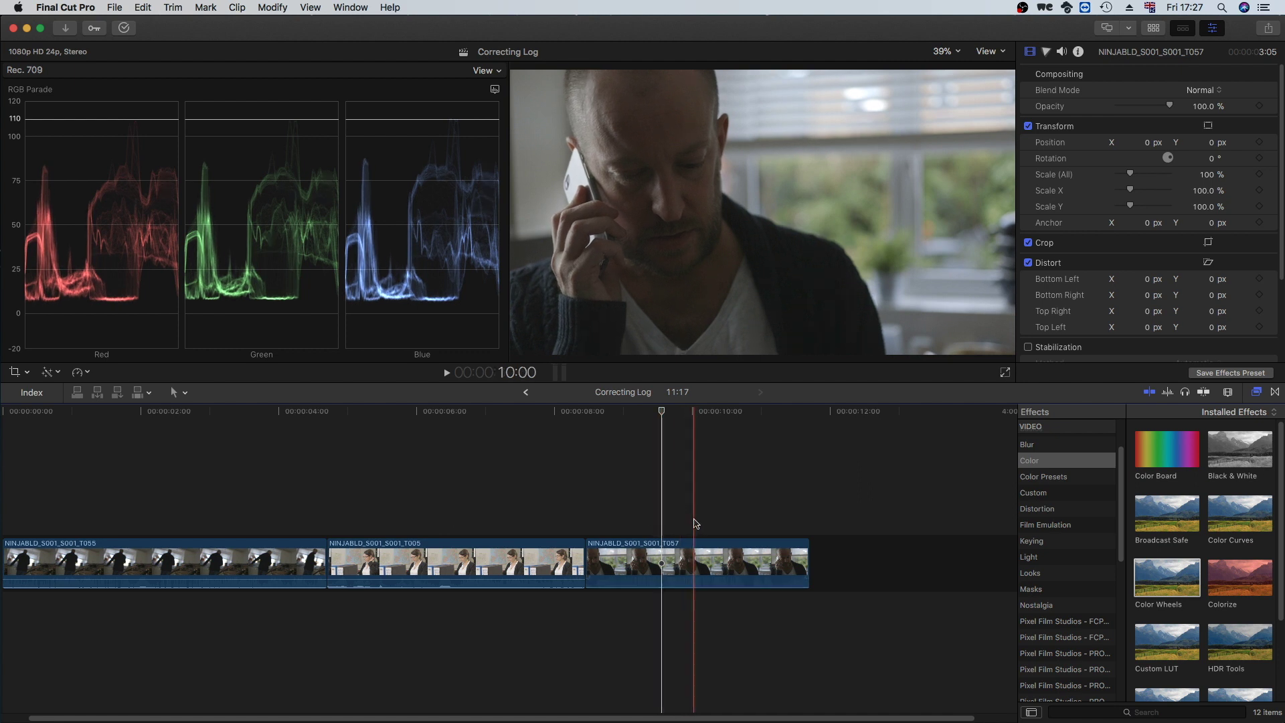
Drop the Color Curves effect onto clip T057 and show its Color Curves 1 controls
left_click(685, 562)
left_click(701, 567)
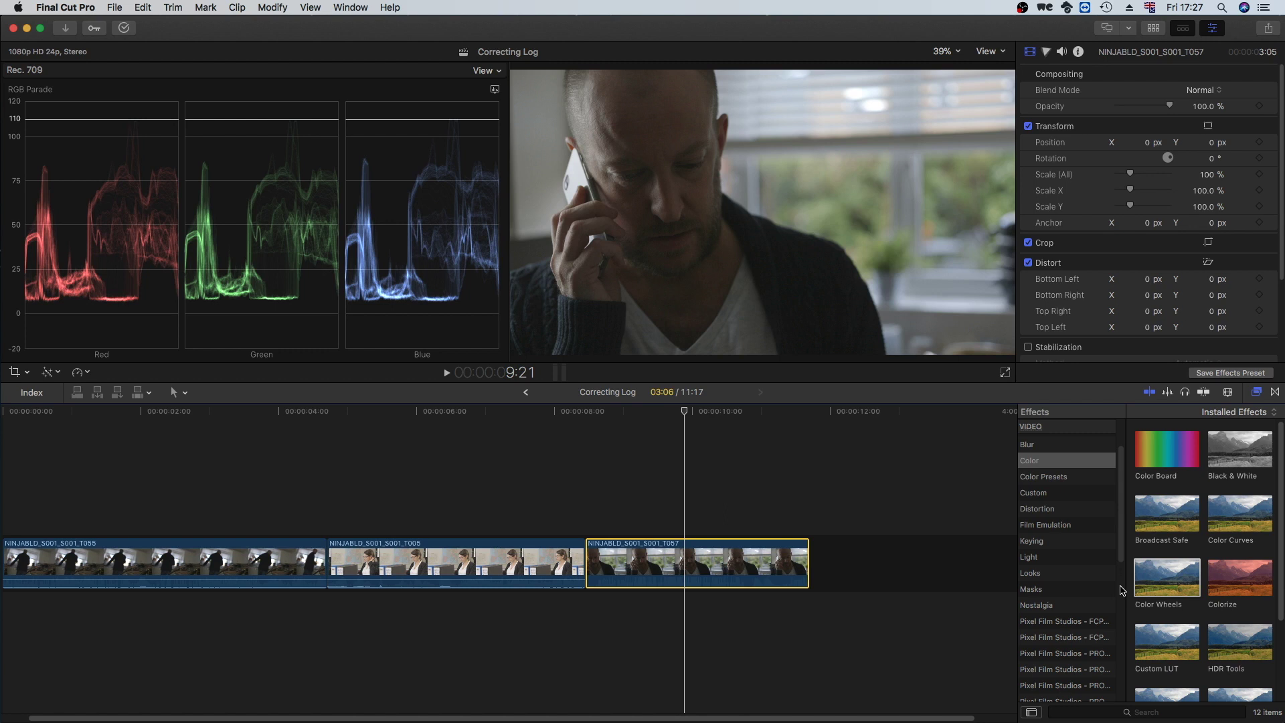
scroll(1148, 591, "down", 2)
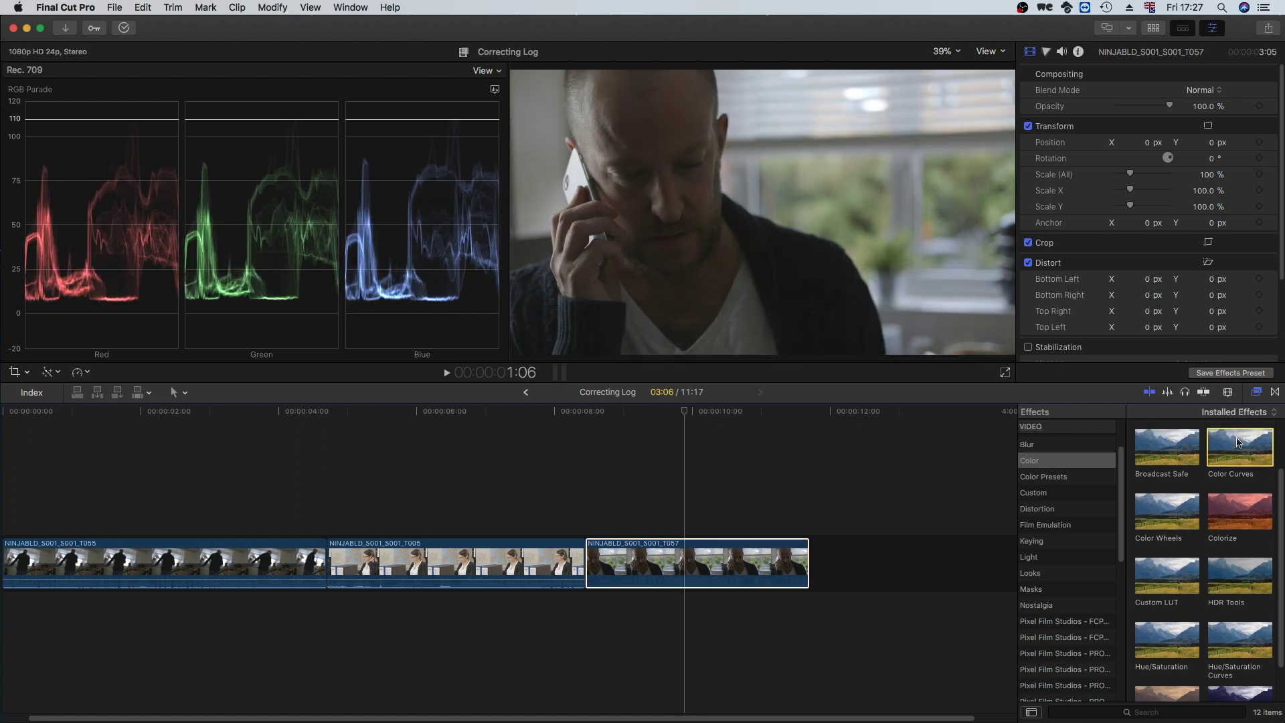
left_click_drag(1240, 447, 679, 565)
left_click(678, 567)
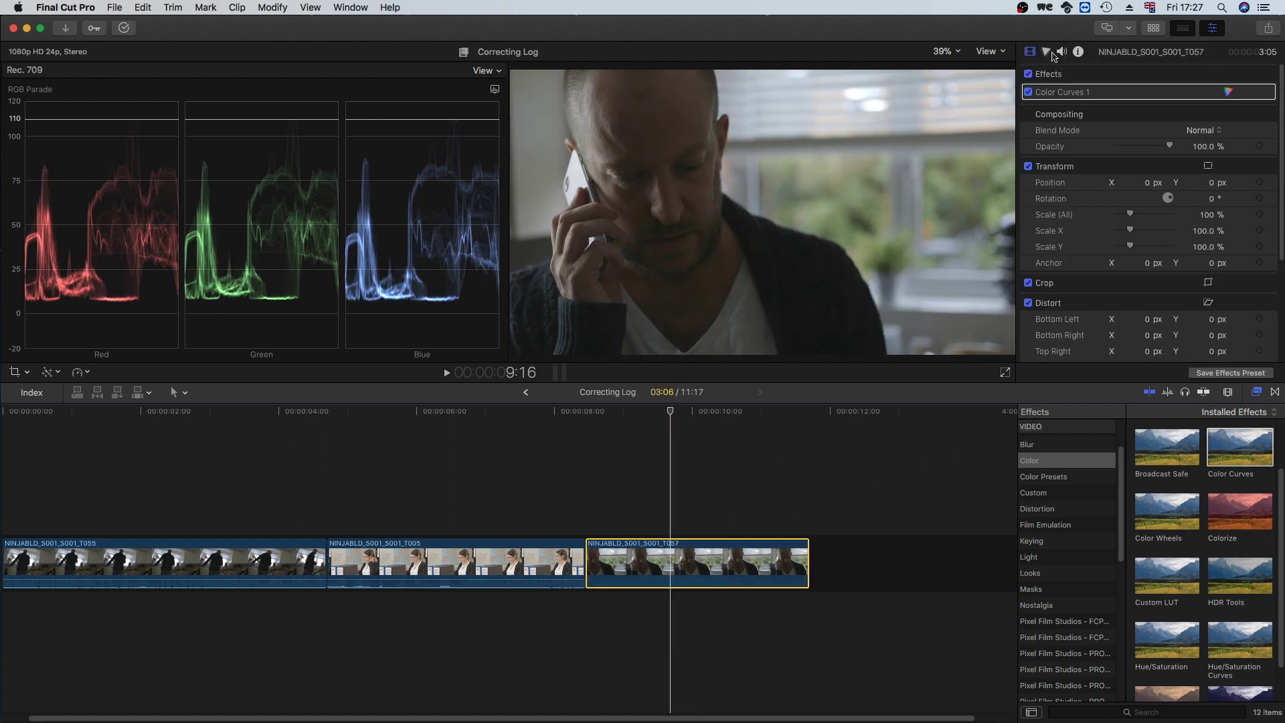
left_click(1047, 53)
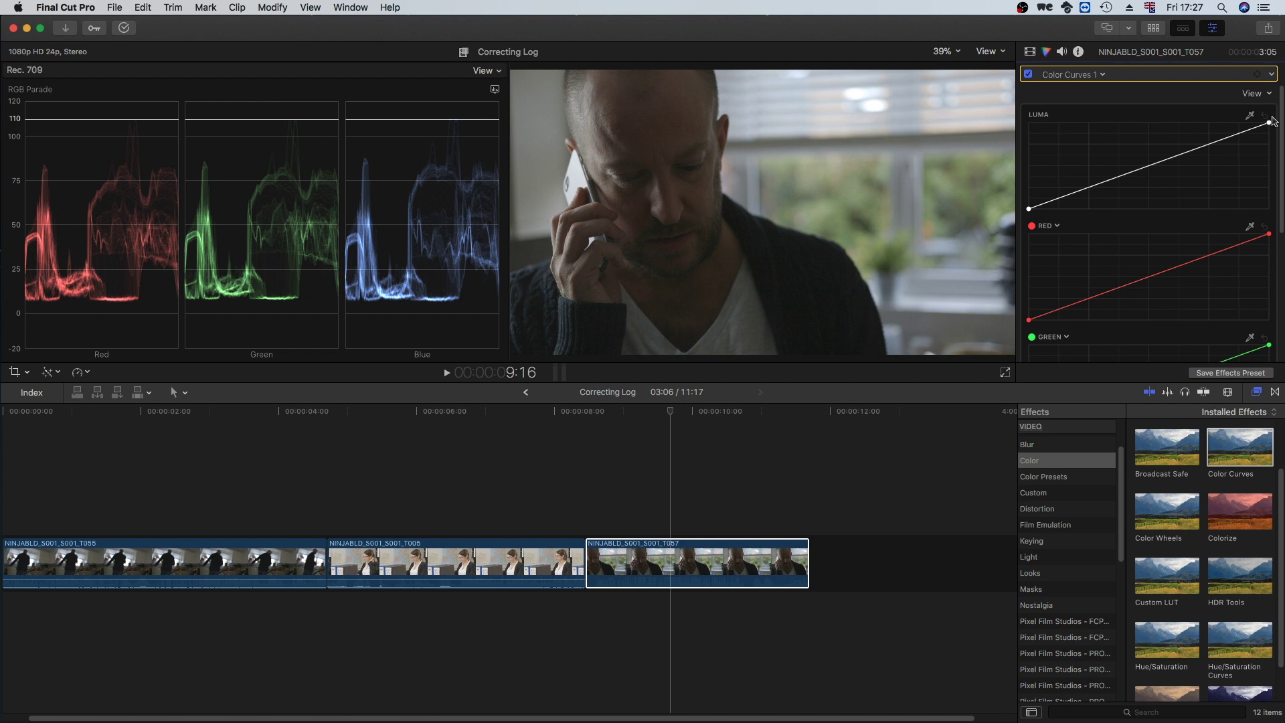
Pull T057's Luma black point right and white point left, bringing highlights to about 100
left_click_drag(1030, 209, 1044, 214)
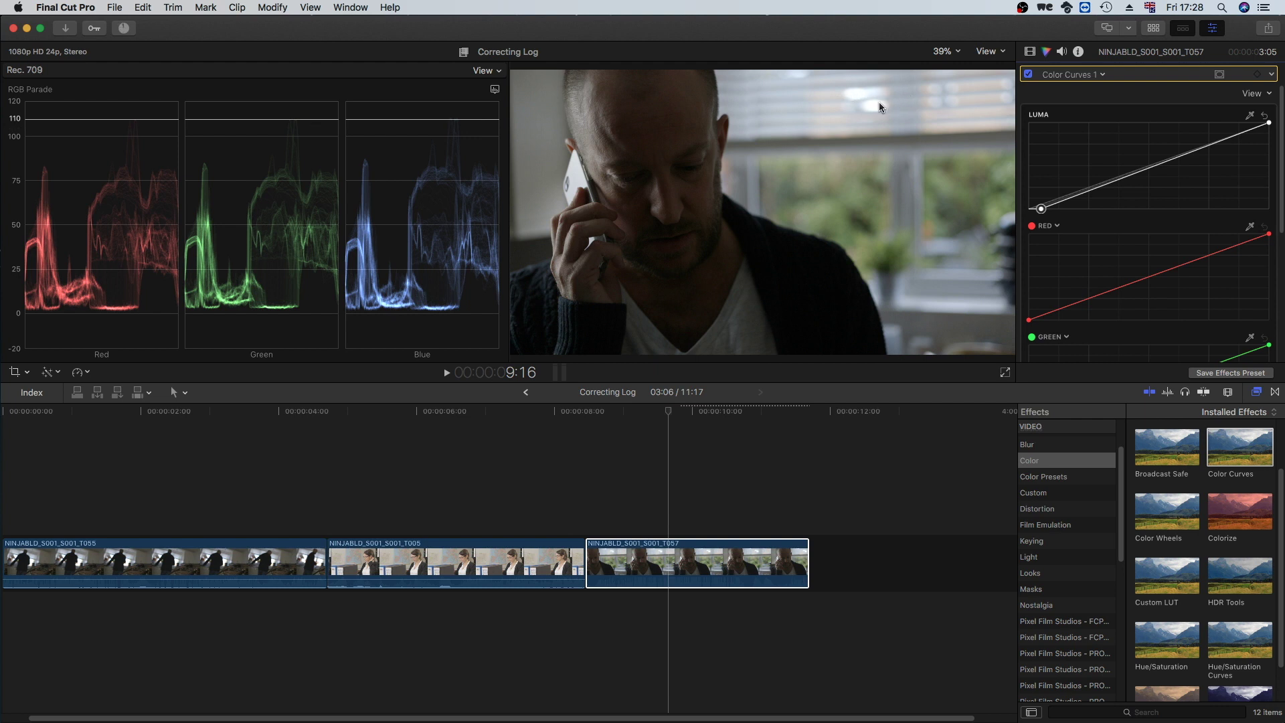
left_click(1268, 123)
left_click_drag(1270, 124, 1248, 114)
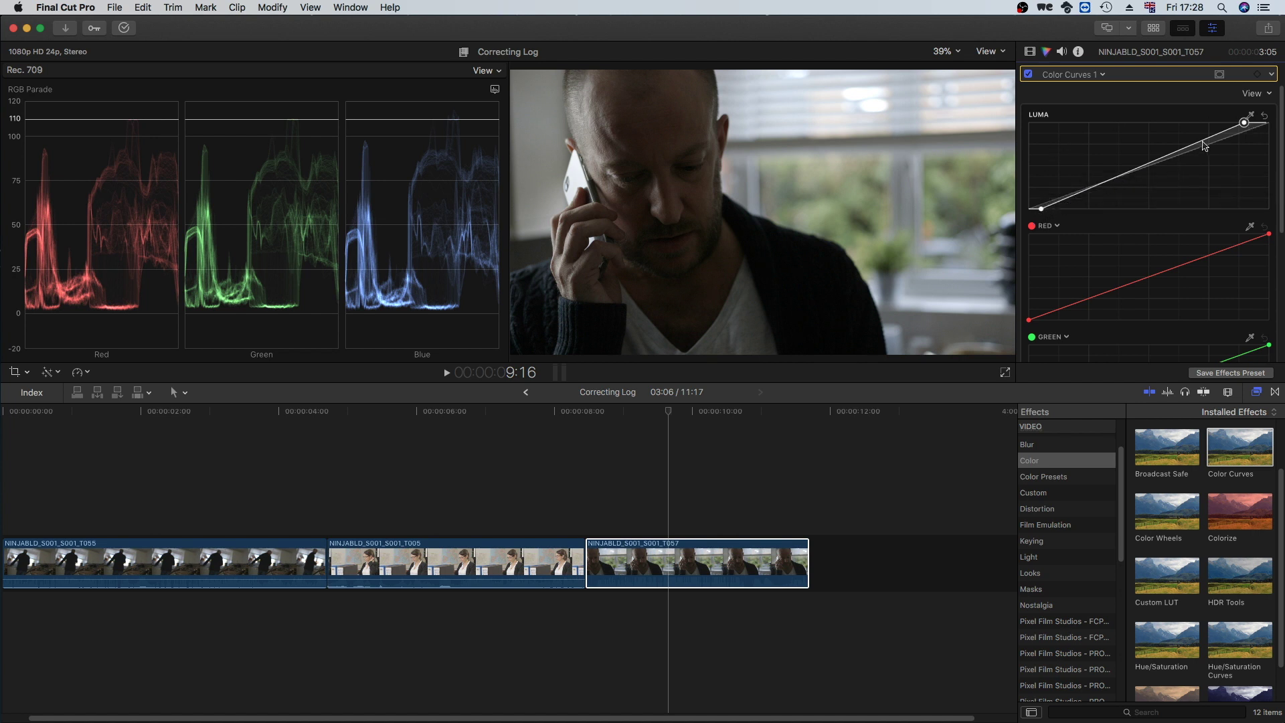
Add midtone, upper and shadow points to T057's Luma curve, shaping a gentle S-curve
left_click(1145, 166)
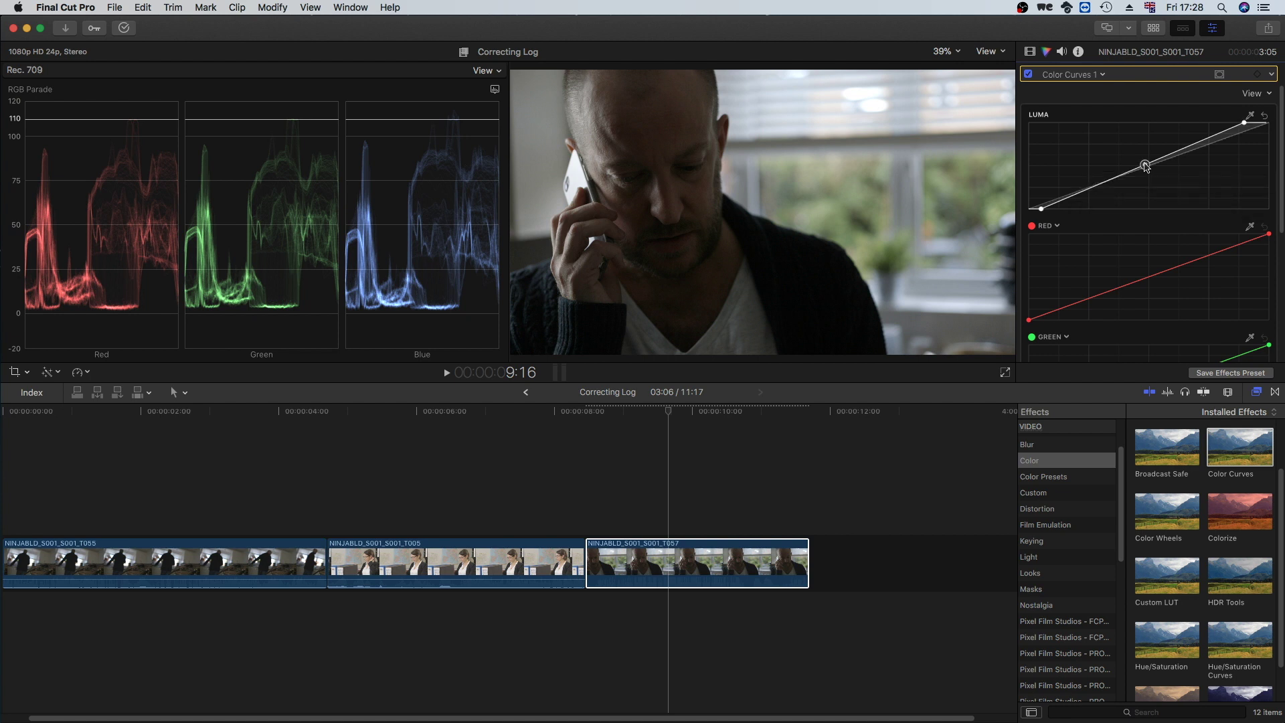
left_click_drag(1146, 167, 1115, 170)
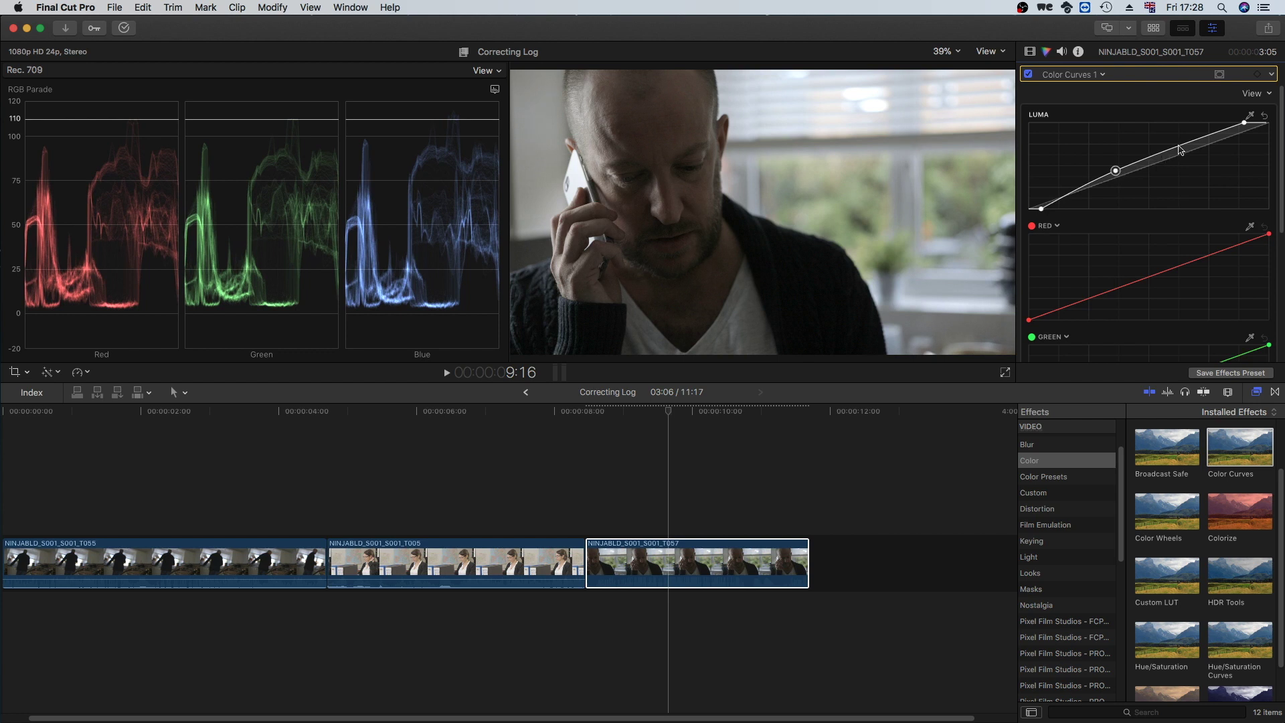
left_click_drag(1178, 154, 1181, 150)
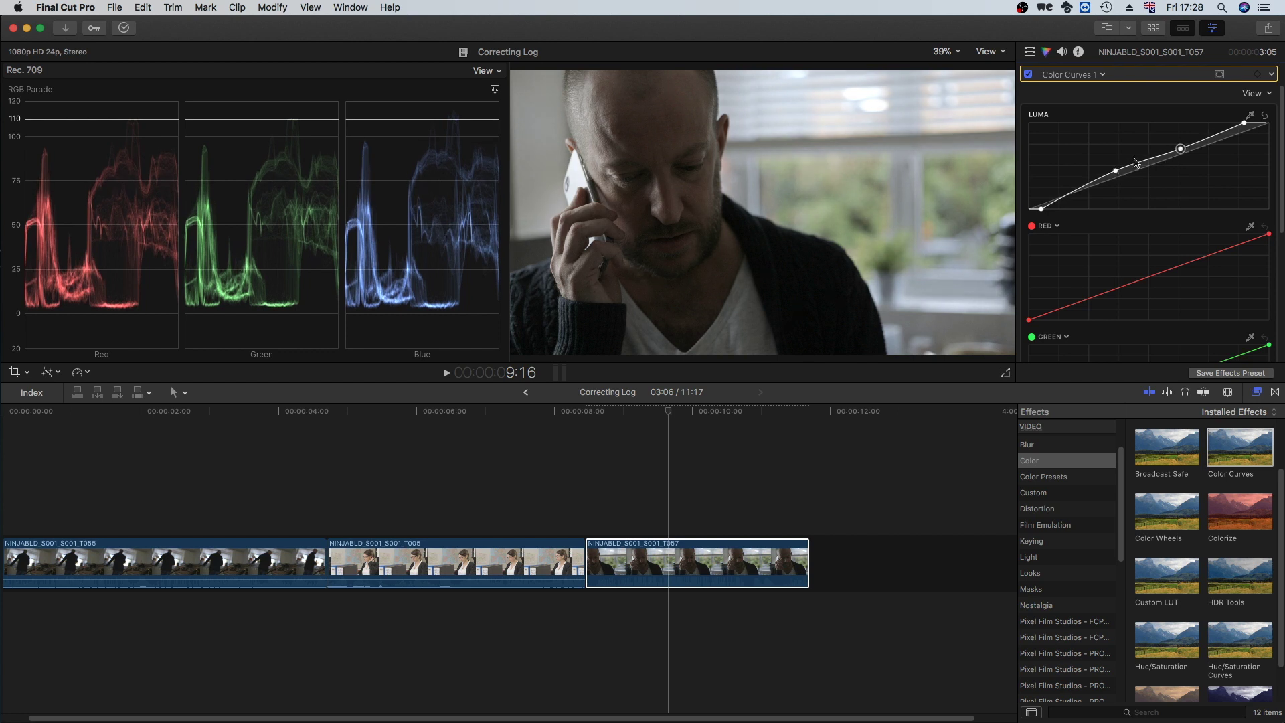
left_click(1069, 194)
left_click_drag(1070, 195, 1061, 204)
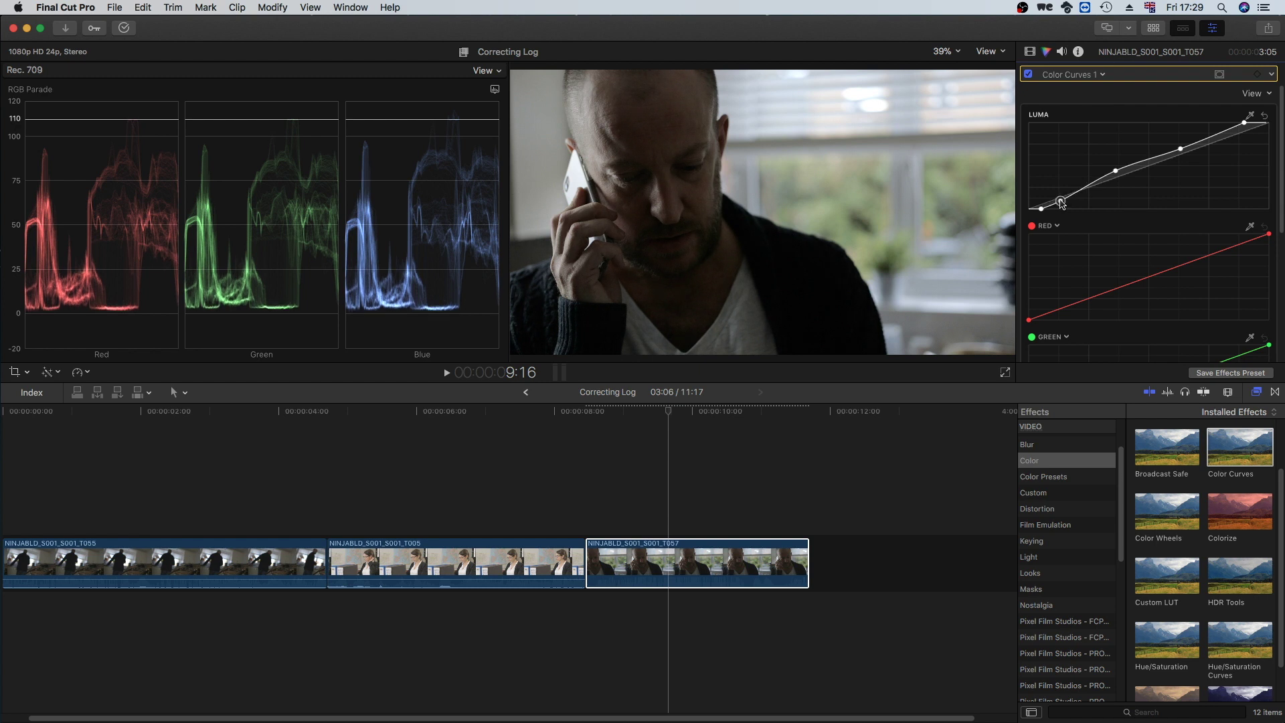
left_click_drag(1061, 203, 1118, 175)
left_click(1116, 171)
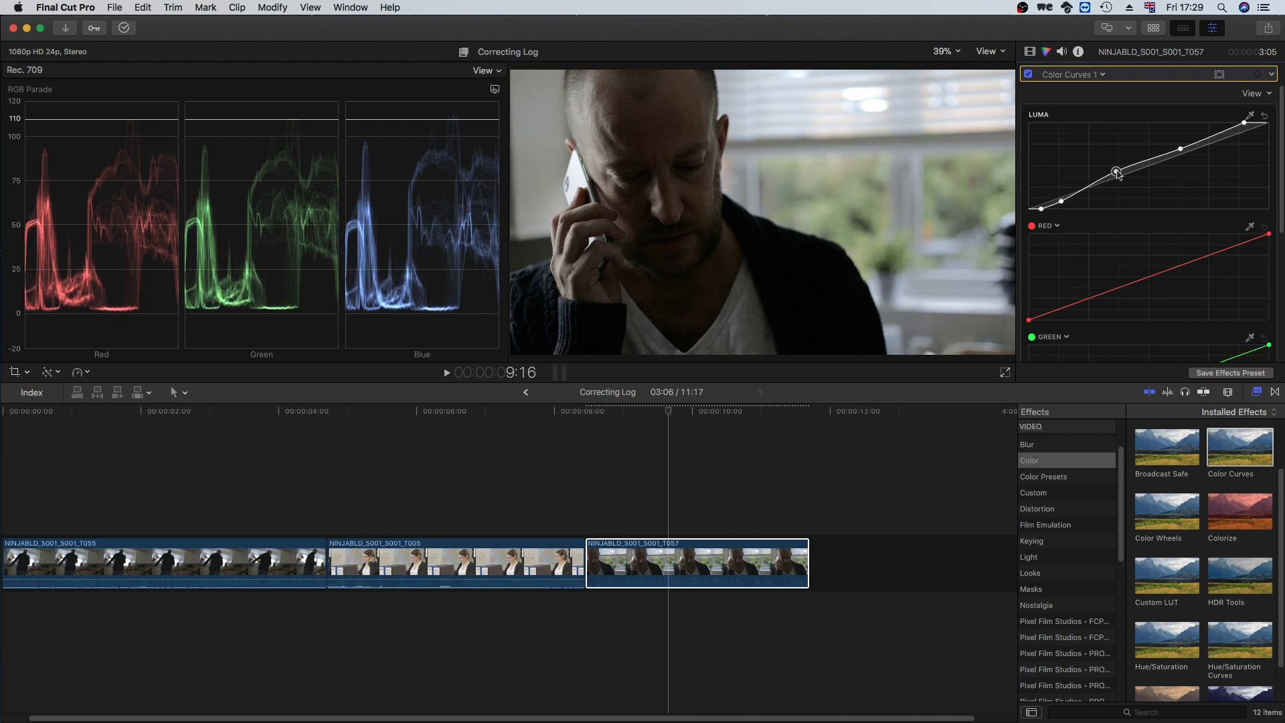
Toggle Color Curves 1 off and on twice to compare against the uncorrected look
left_click(1030, 75)
left_click(1030, 75)
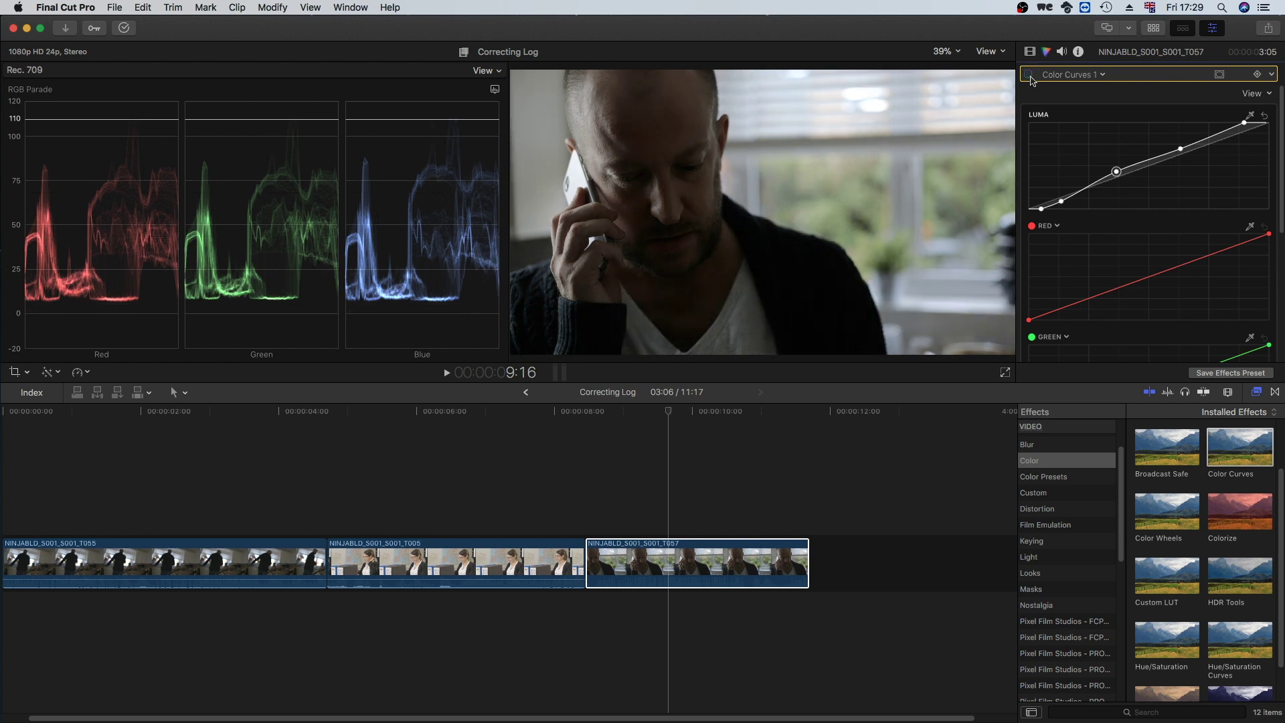
left_click(1029, 75)
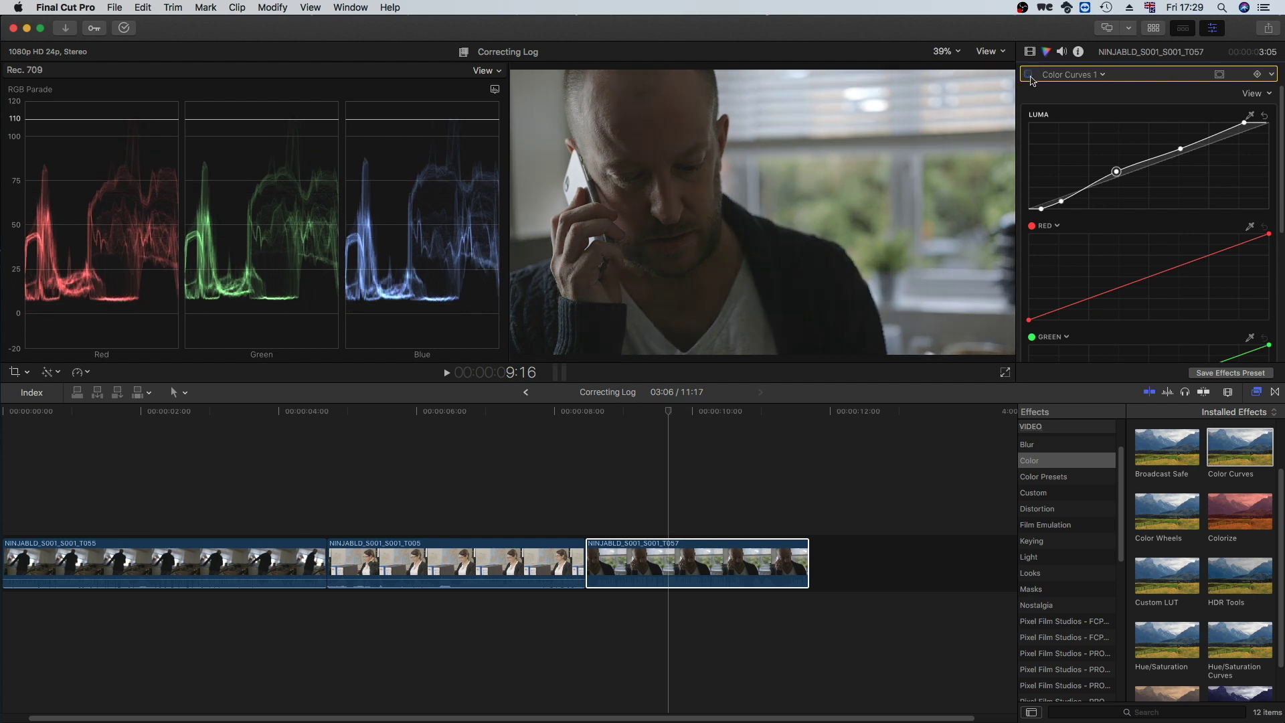
left_click(1030, 75)
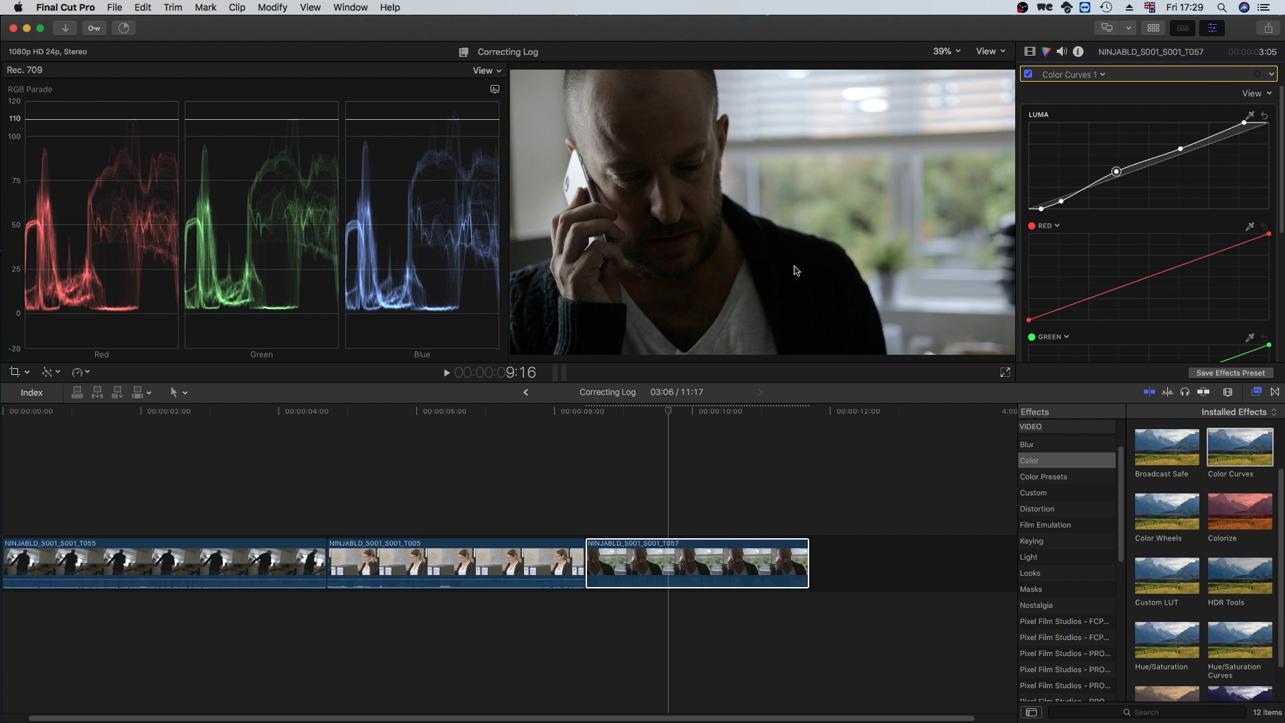
Nudge the bottom and second Luma curve points slightly to refine the shadows
left_click(1041, 210)
left_click_drag(1042, 210, 1040, 211)
left_click(1062, 201)
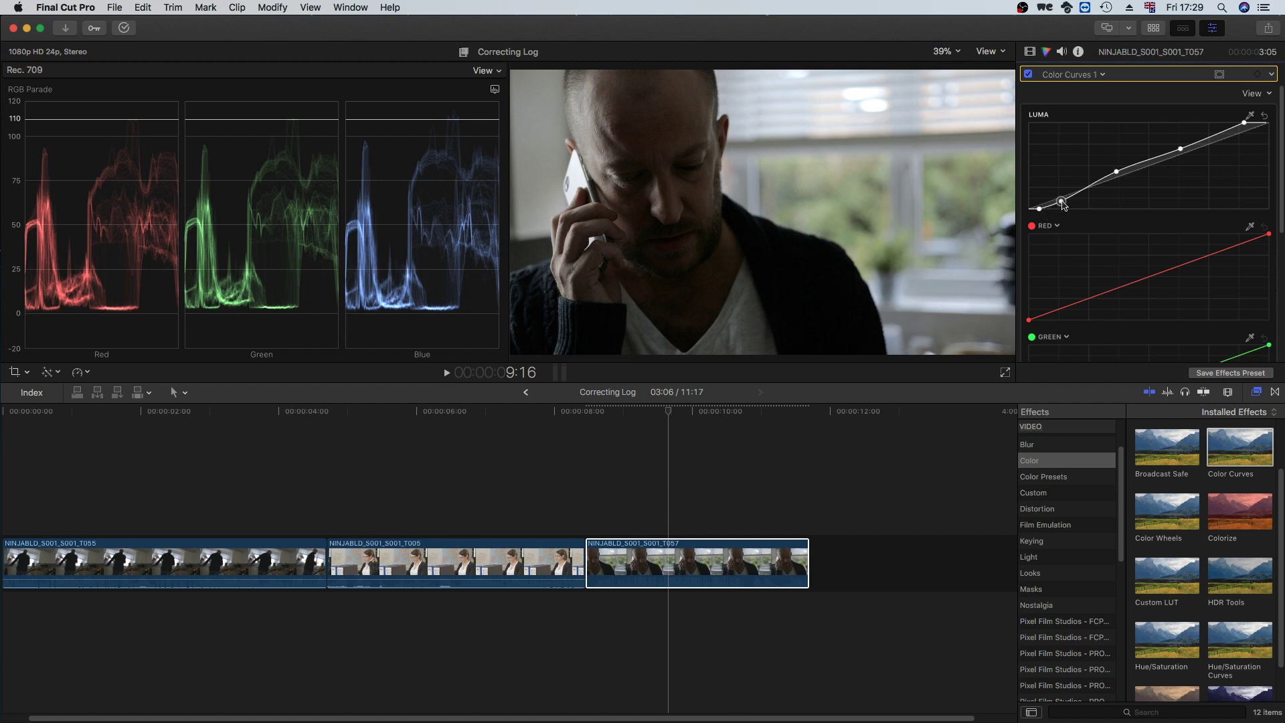
left_click_drag(1063, 204, 1063, 204)
Add Color Wheels to T057, then toggle Color Curves 1 and Color Wheels 1 off and back on
scroll(1182, 590, "down", 2)
left_click_drag(1170, 494, 696, 563)
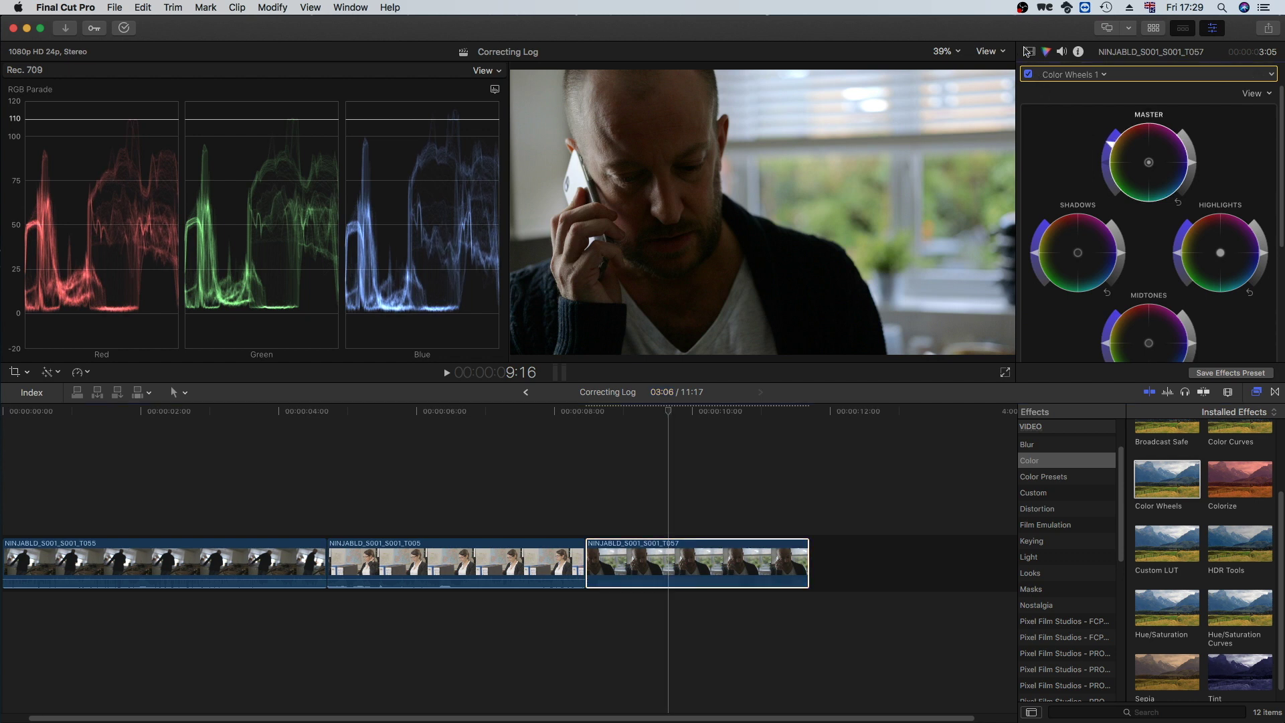
left_click(1030, 52)
left_click(1029, 108)
left_click(1029, 91)
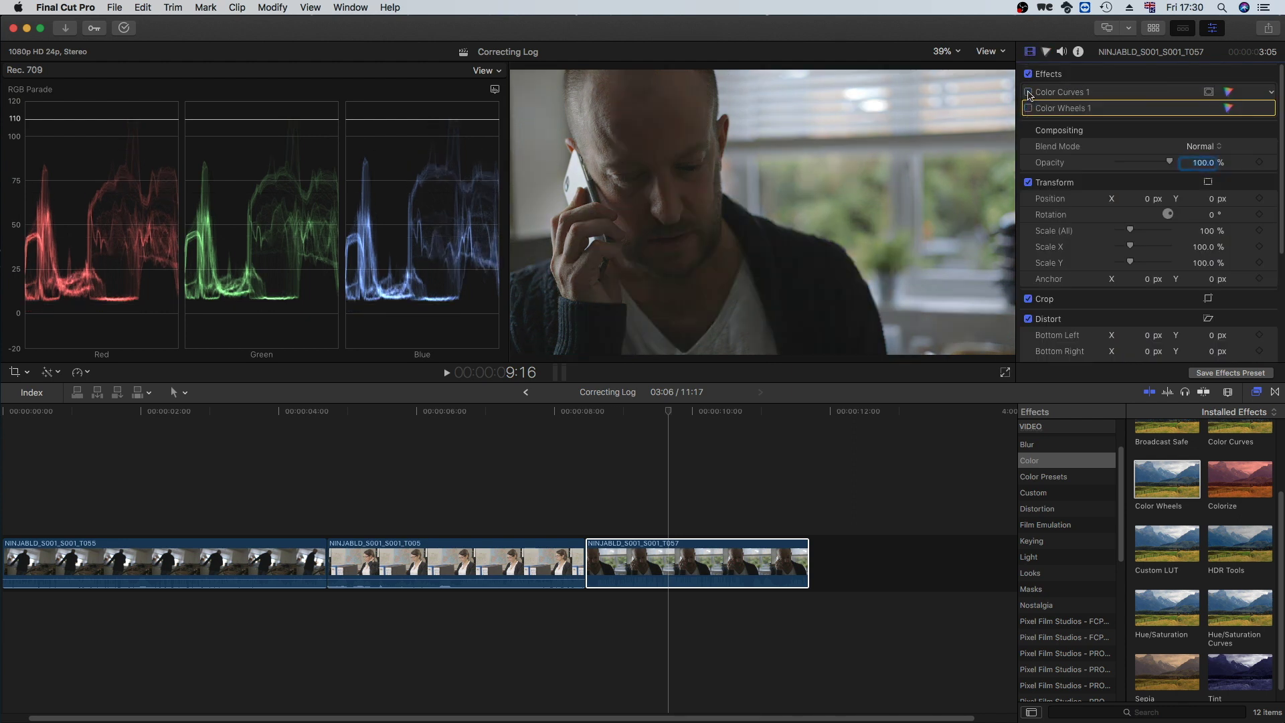
left_click(1029, 92)
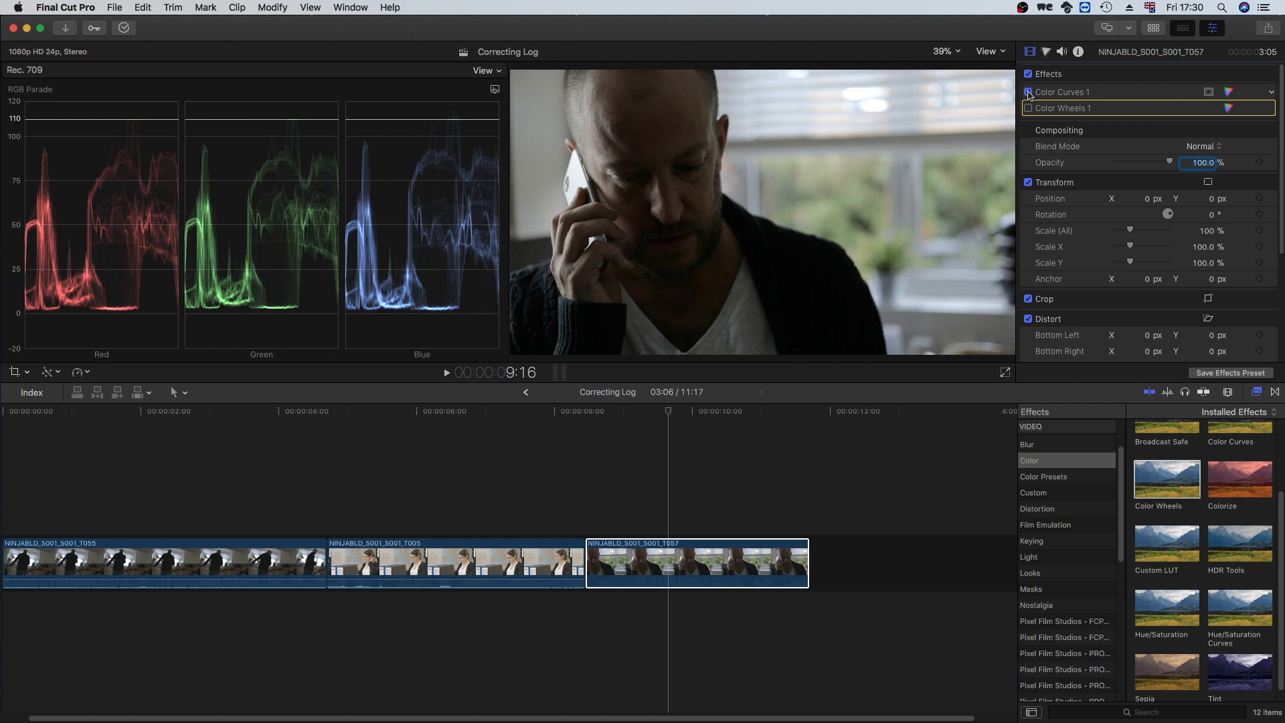
left_click(1030, 109)
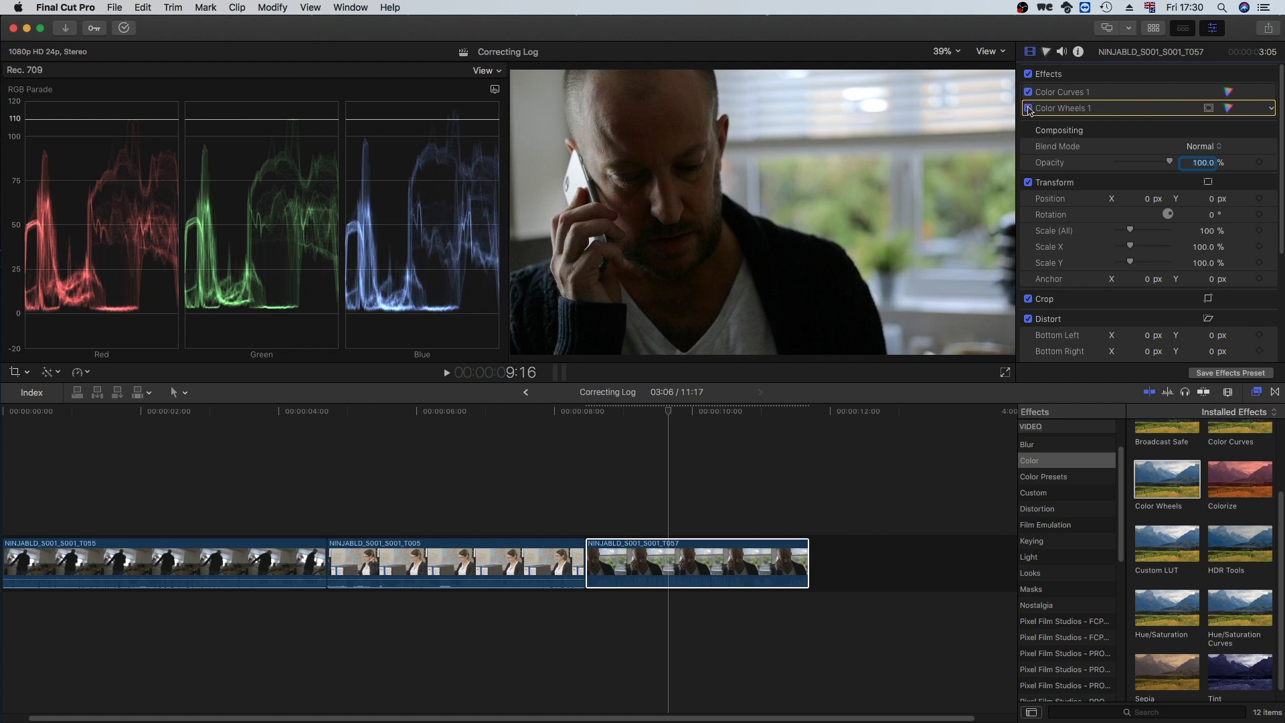
left_click(1029, 109)
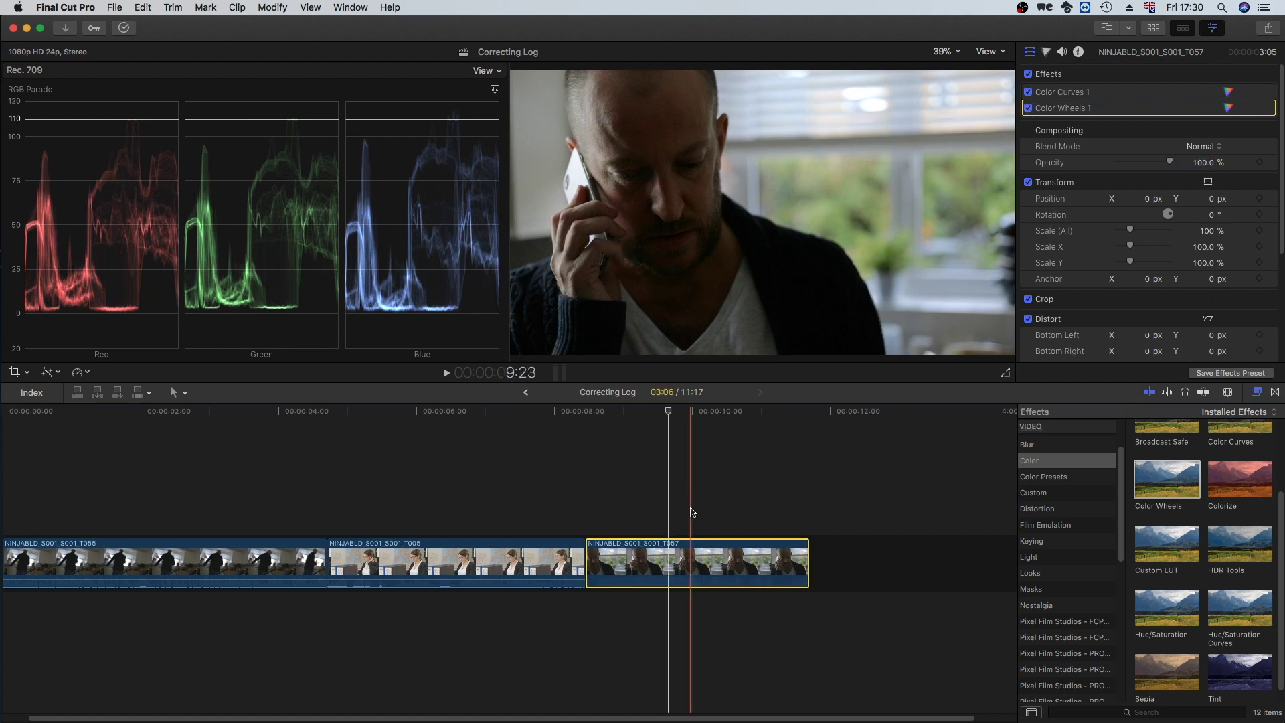